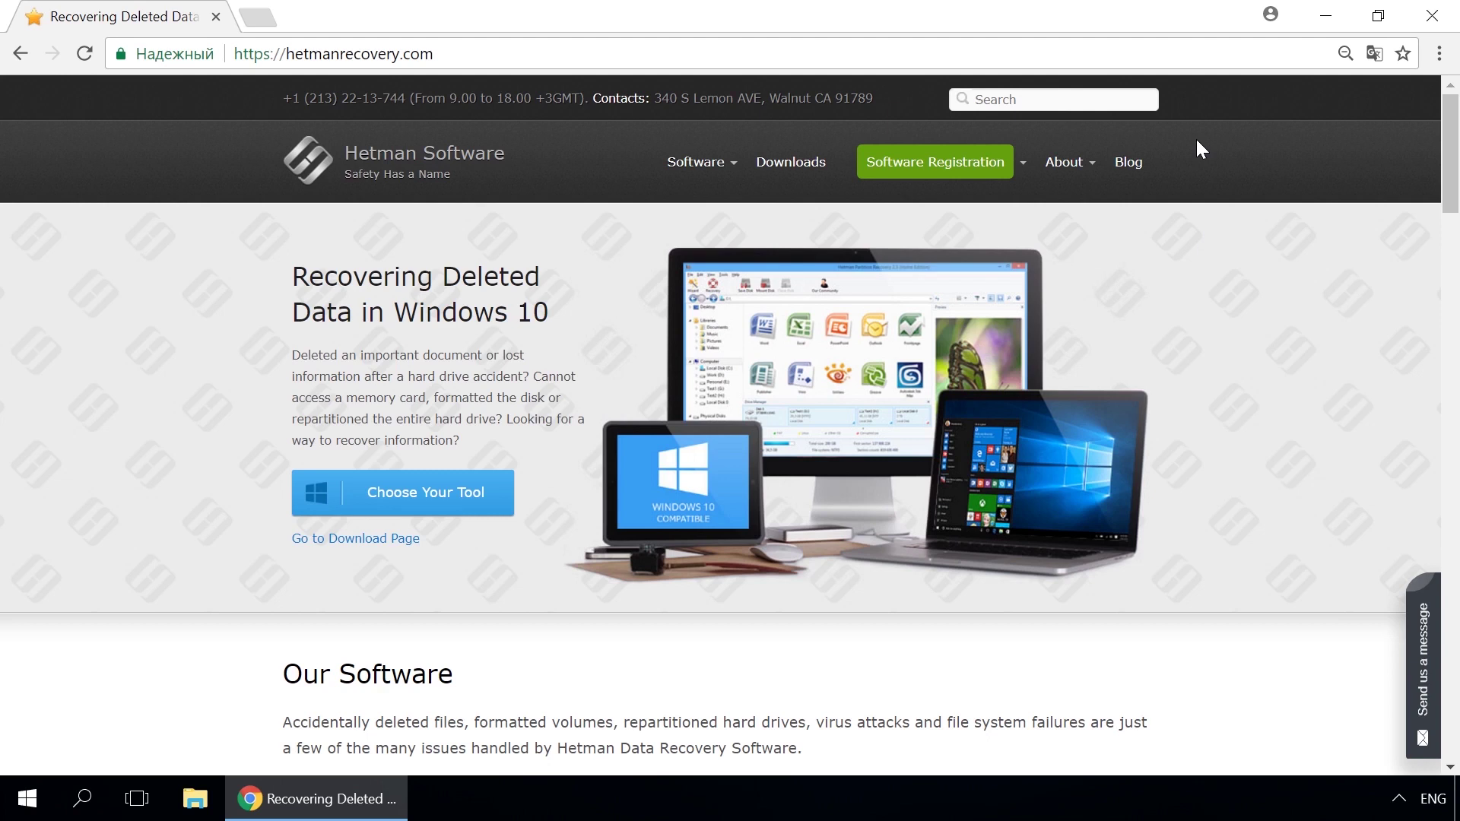
Go to Hetman's Partition Recovery product page and then to the company blog.
mouse_move(698, 162)
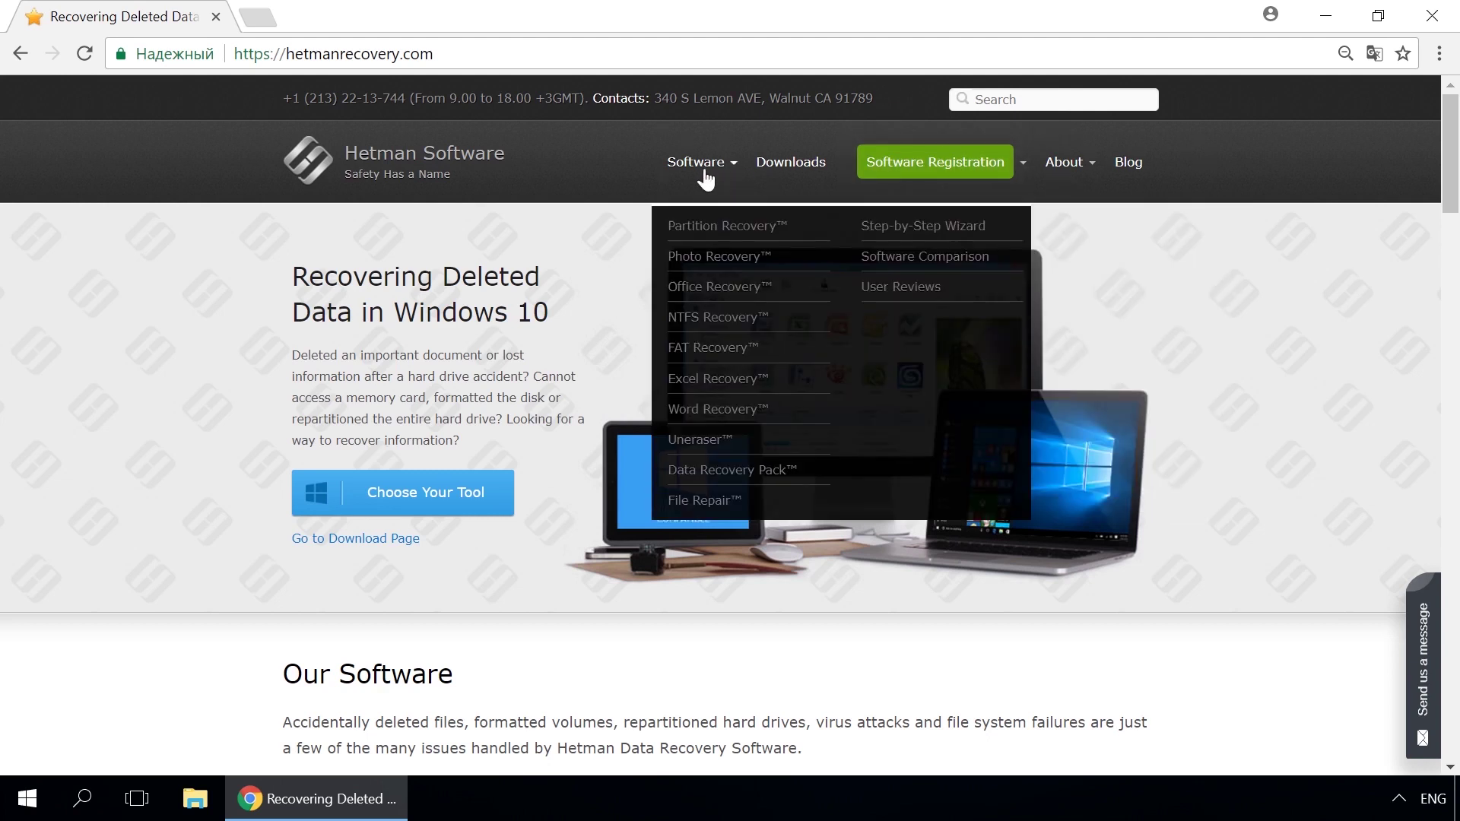
click(709, 226)
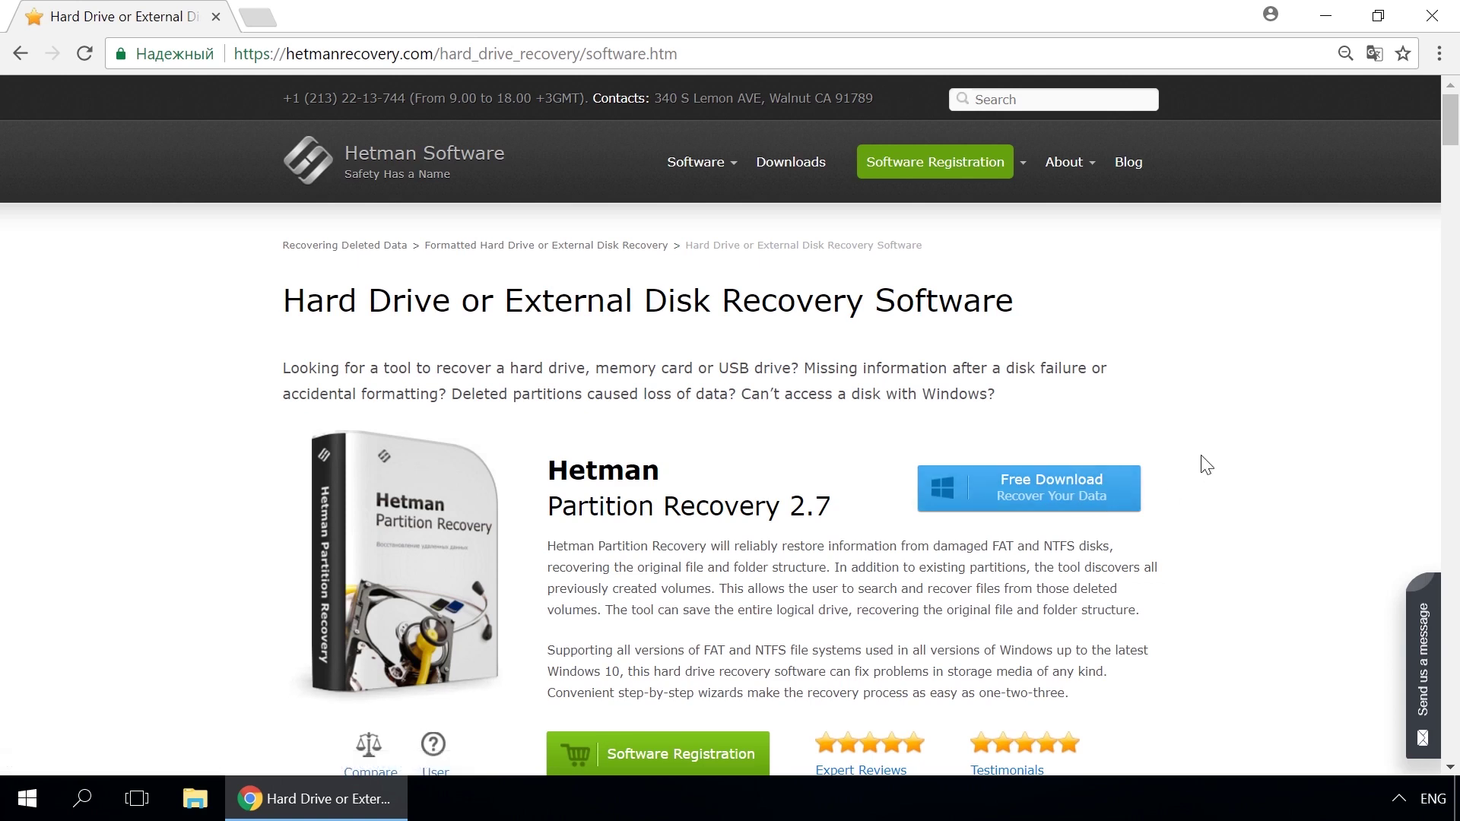
click(1127, 162)
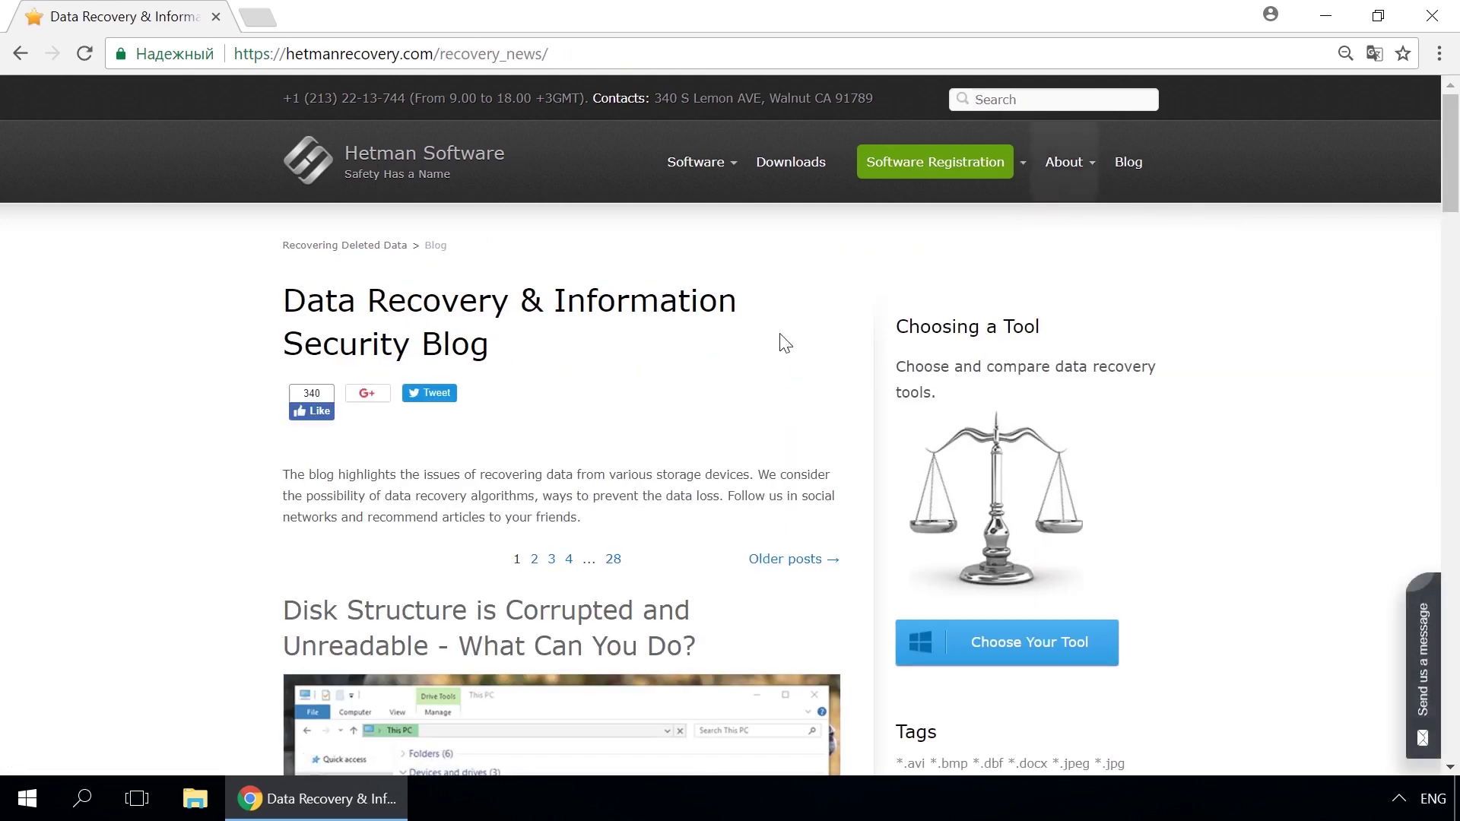
Open the Storage Space / Mirrored Volume article and bring up its 'Send us a message' form.
scroll(758, 364, down, 15)
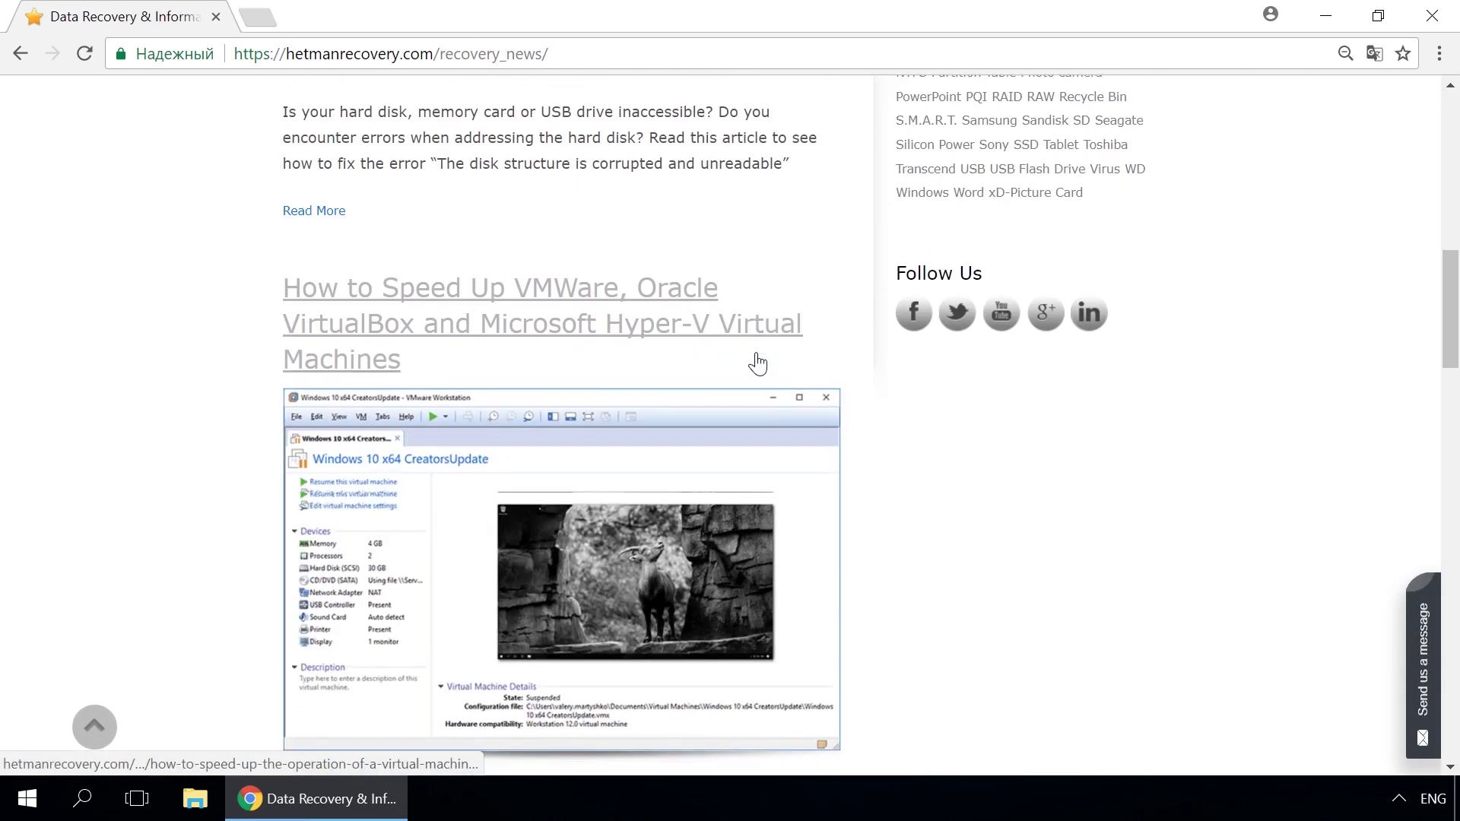
scroll(757, 366, down, 10)
click(722, 337)
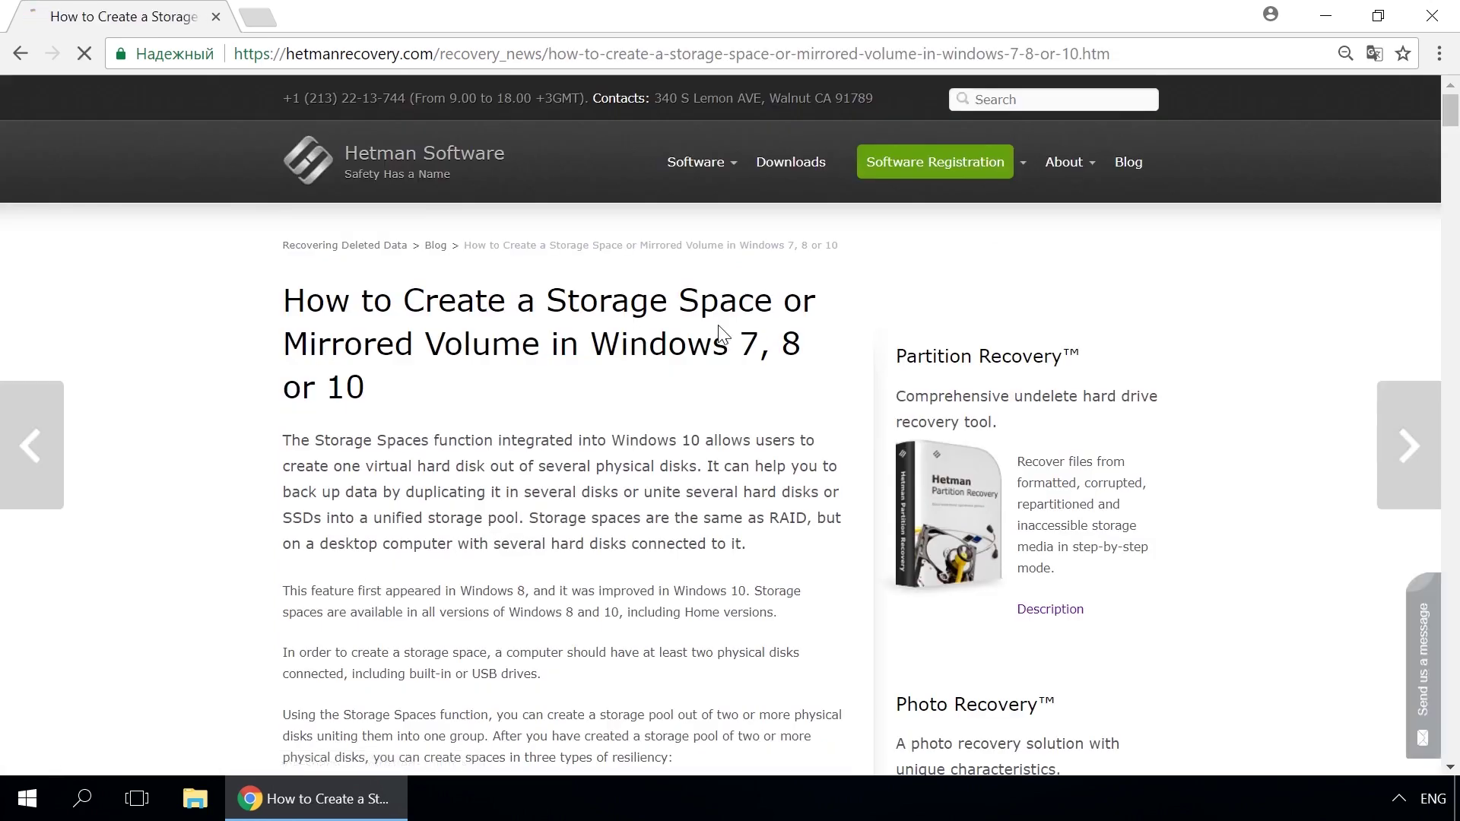
scroll(722, 336, down, 20)
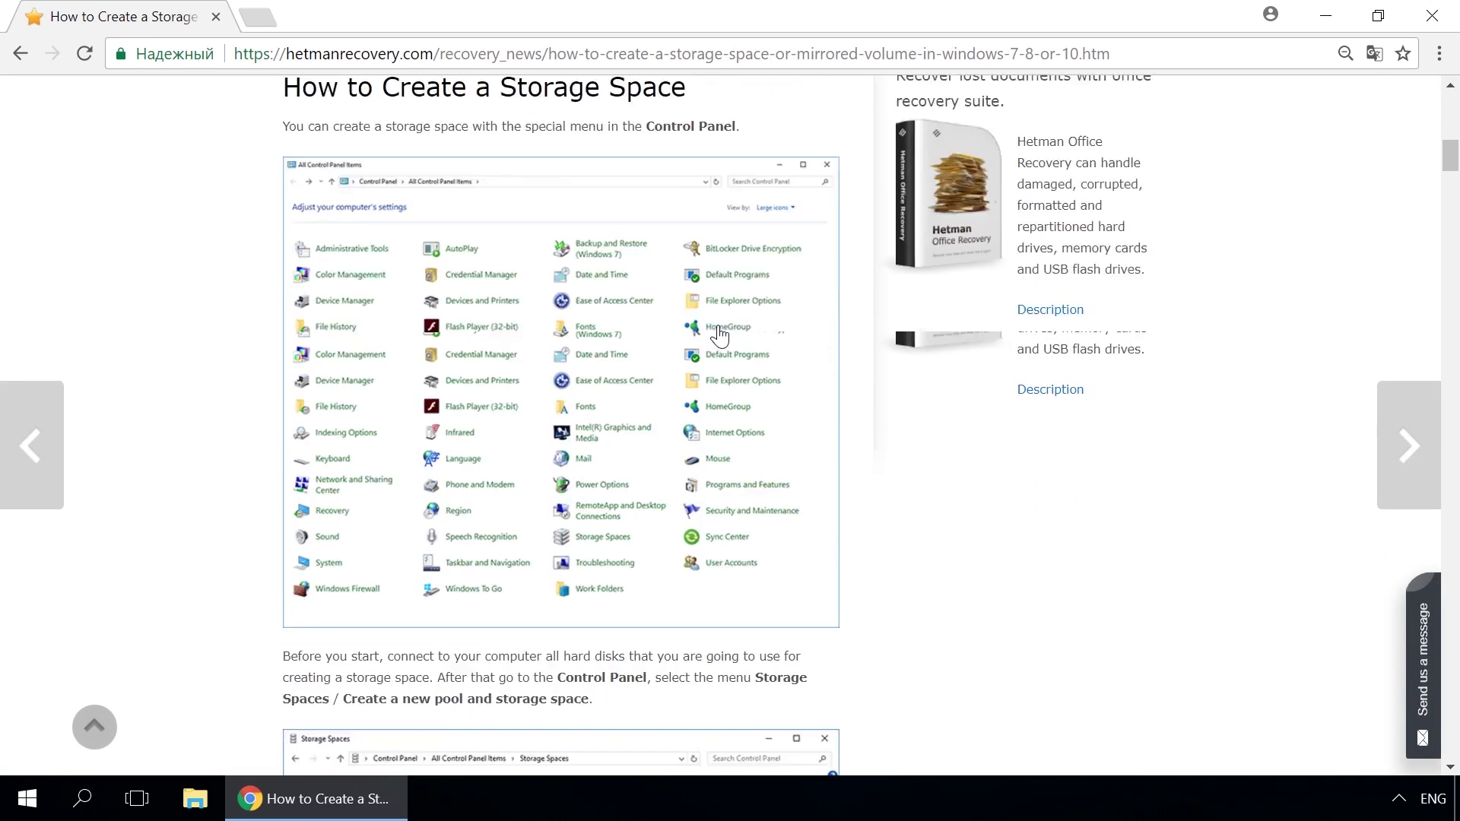
scroll(720, 334, down, 2)
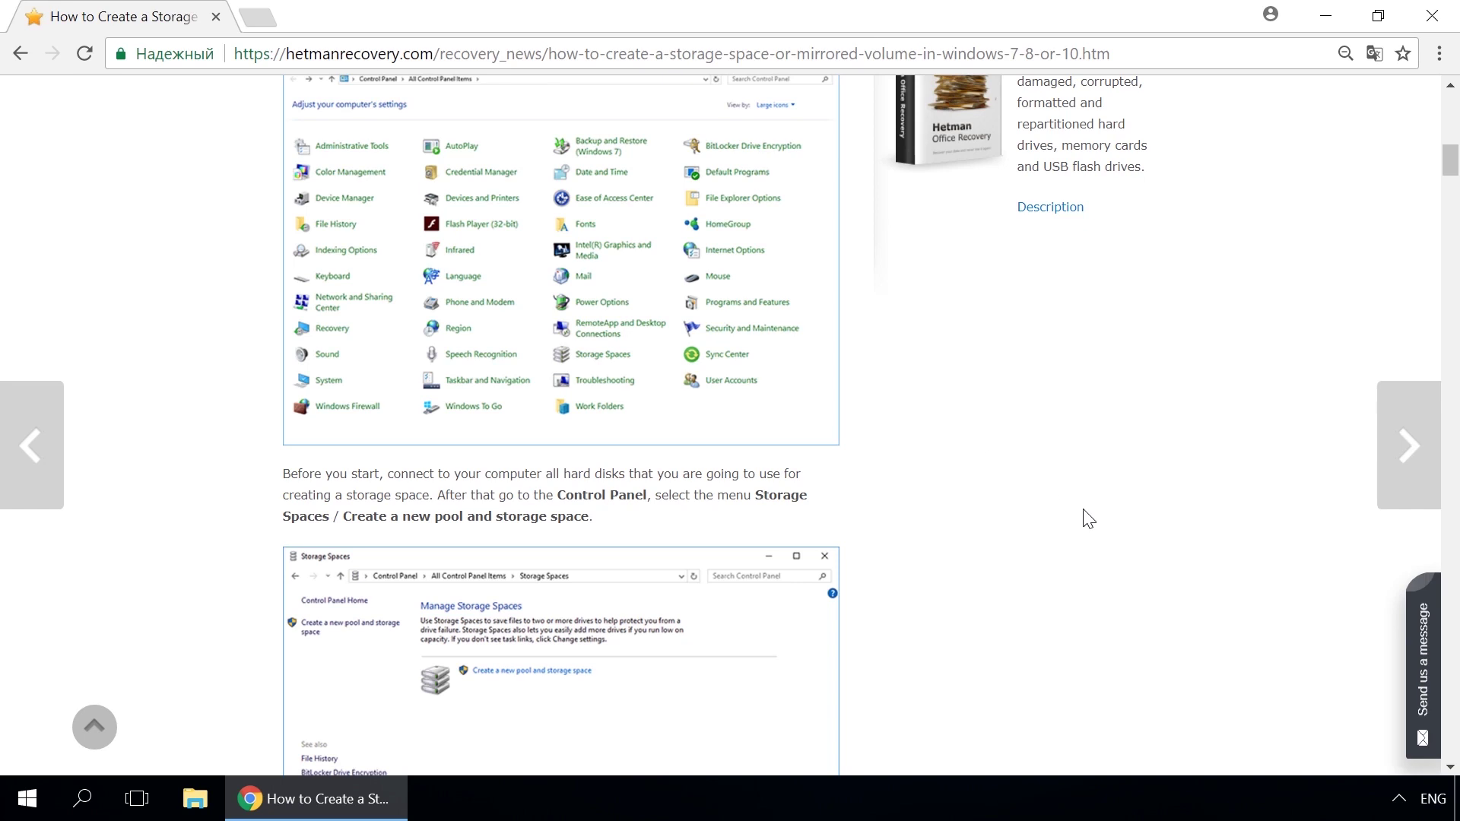
click(1424, 629)
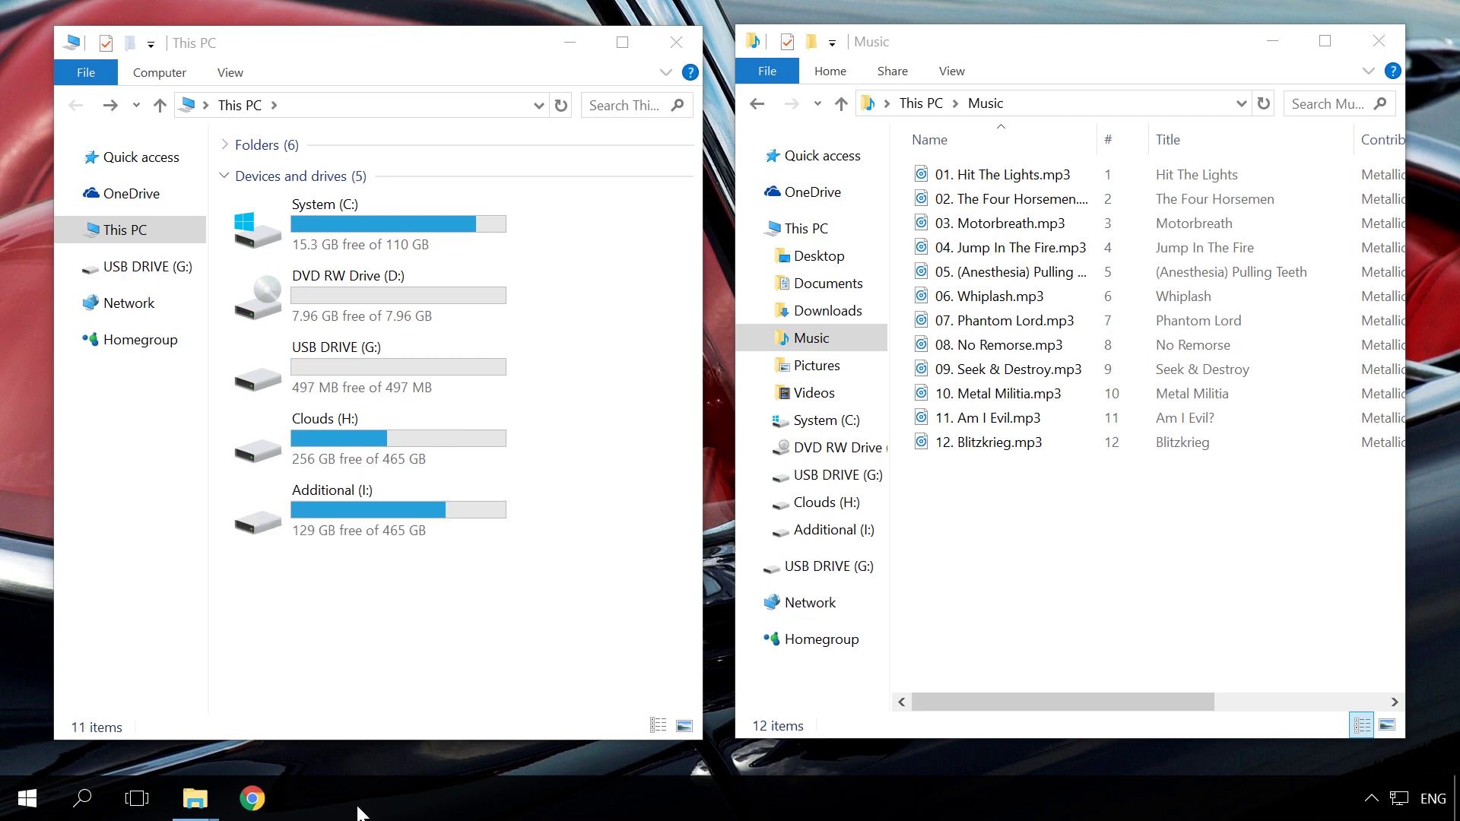
Open USB DRIVE (G:), then copy all twelve MP3s from Music and paste them onto it.
double_click(353, 362)
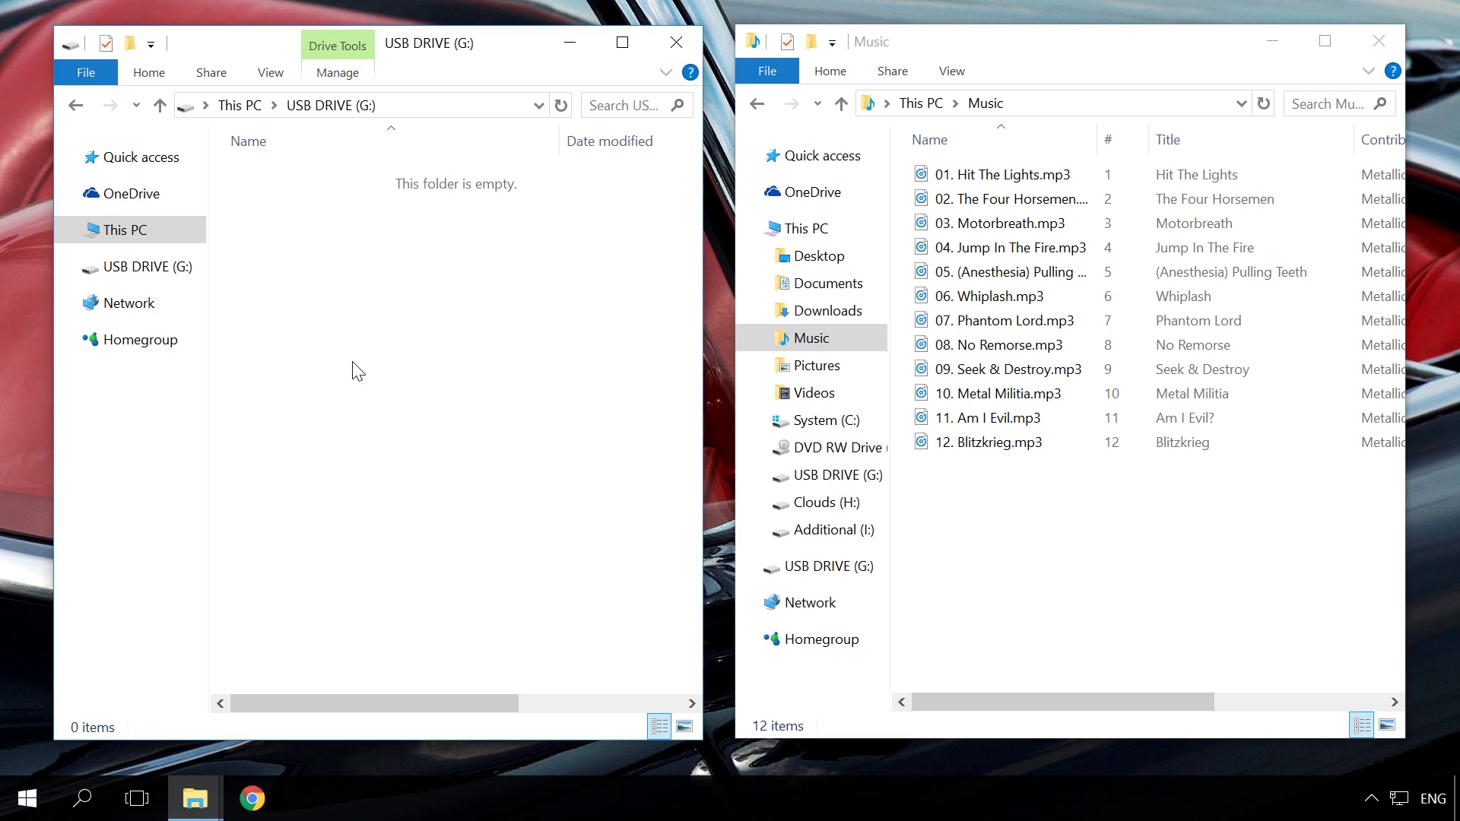
drag(1073, 584, 941, 154)
right_click(941, 154)
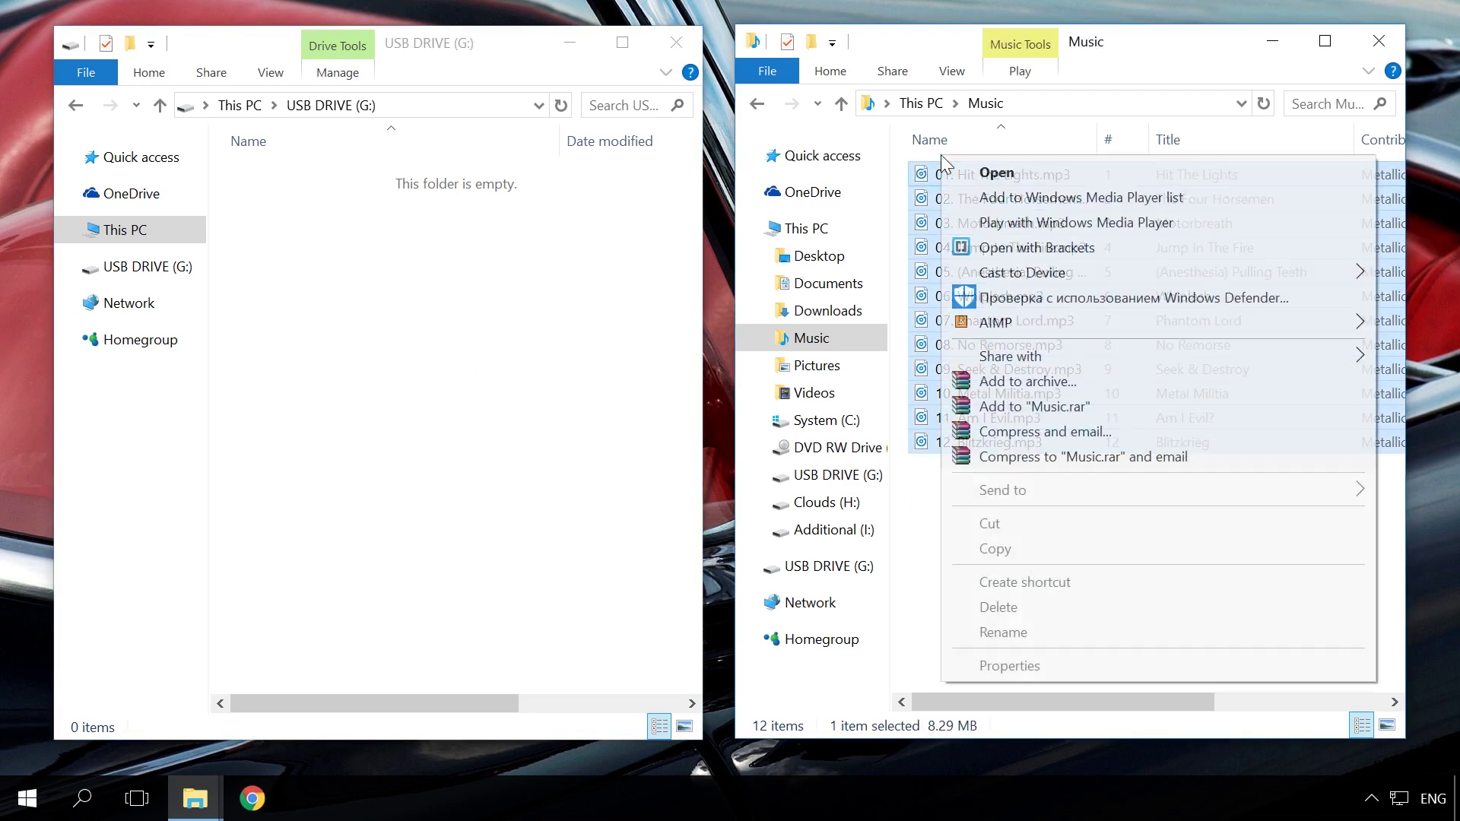
click(1020, 549)
right_click(313, 255)
click(378, 413)
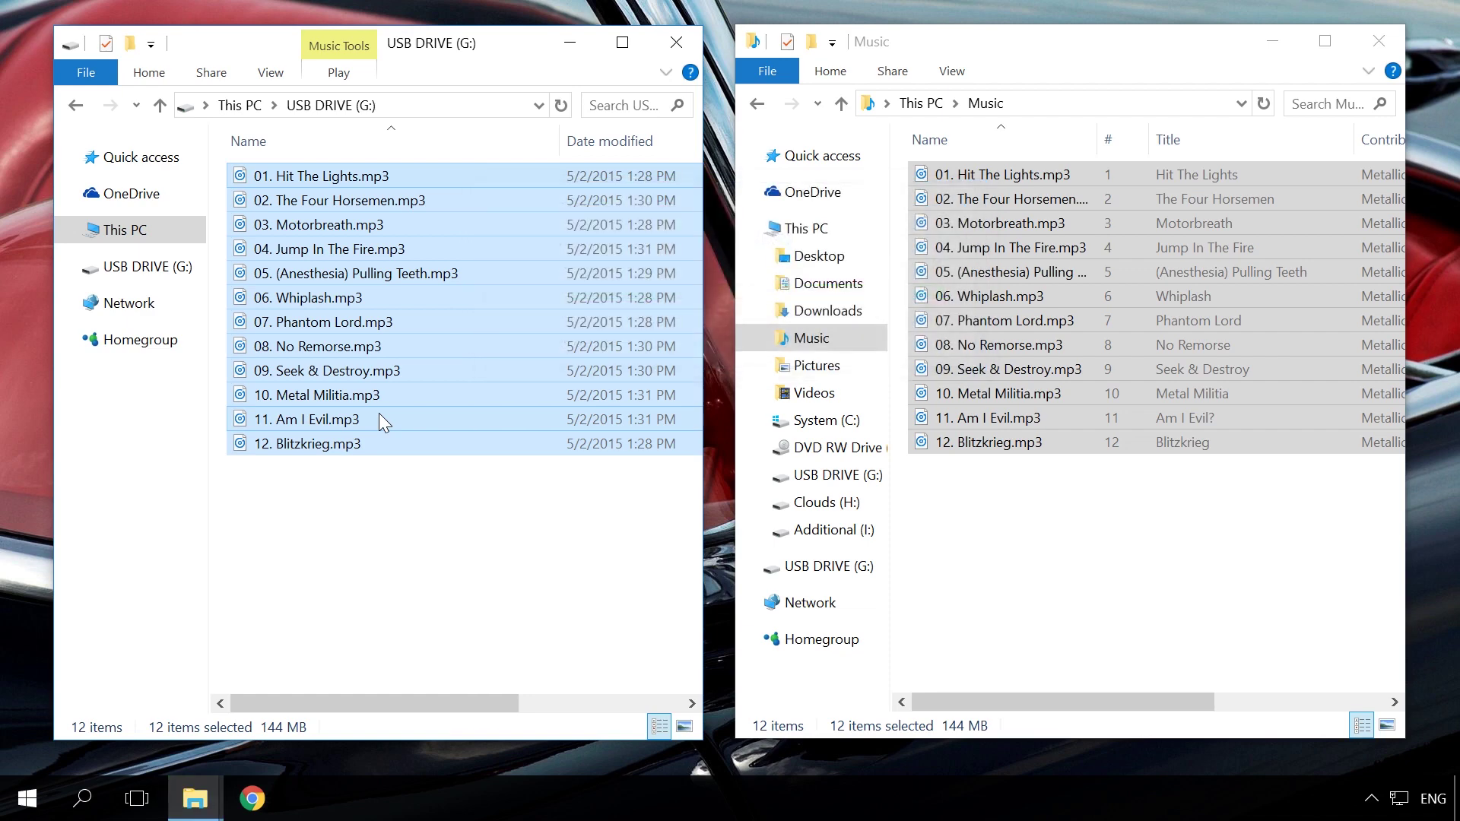
Return to This PC and open the Properties of USB DRIVE (G:).
click(240, 105)
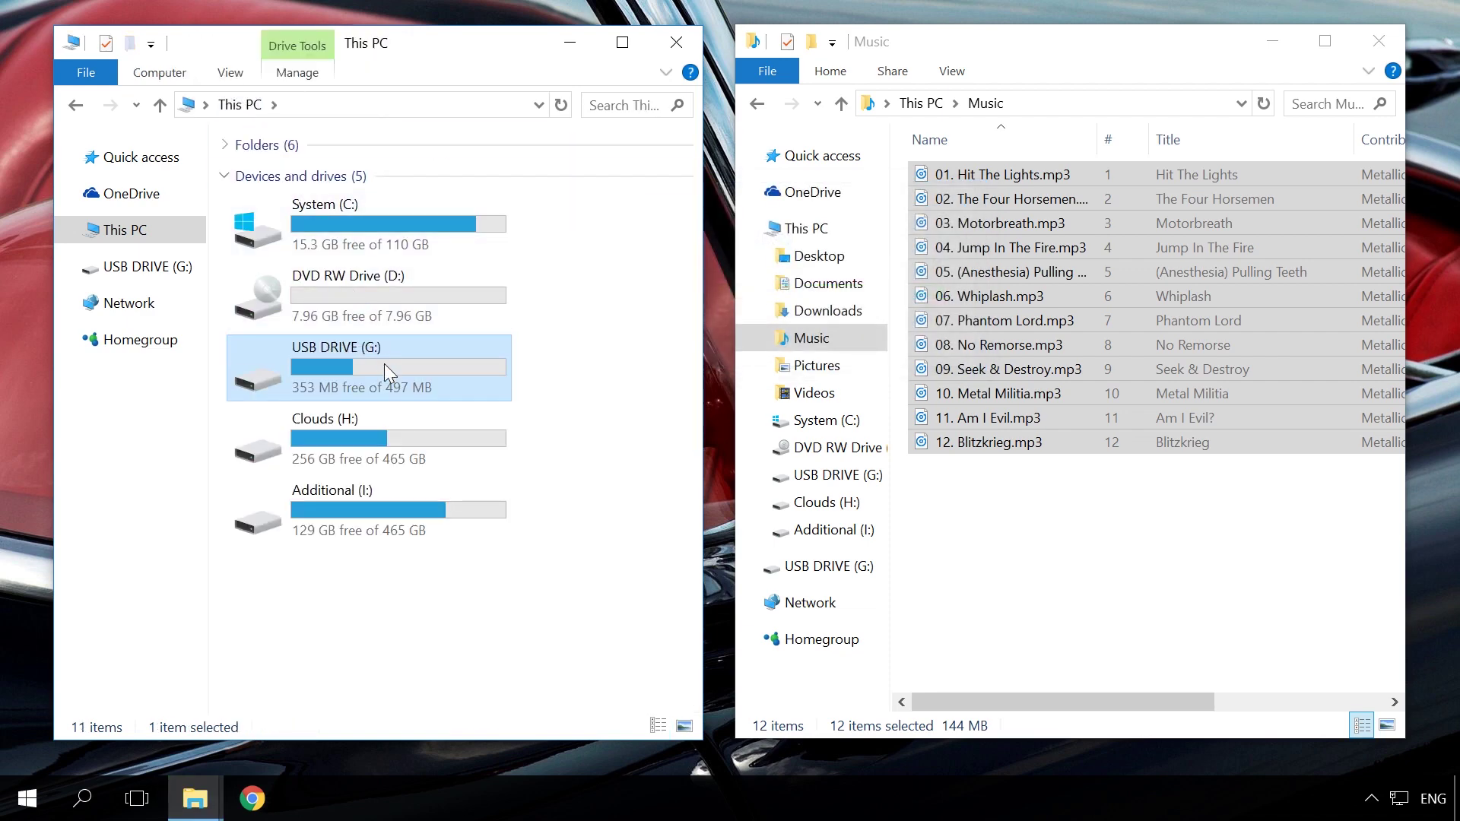
right_click(385, 363)
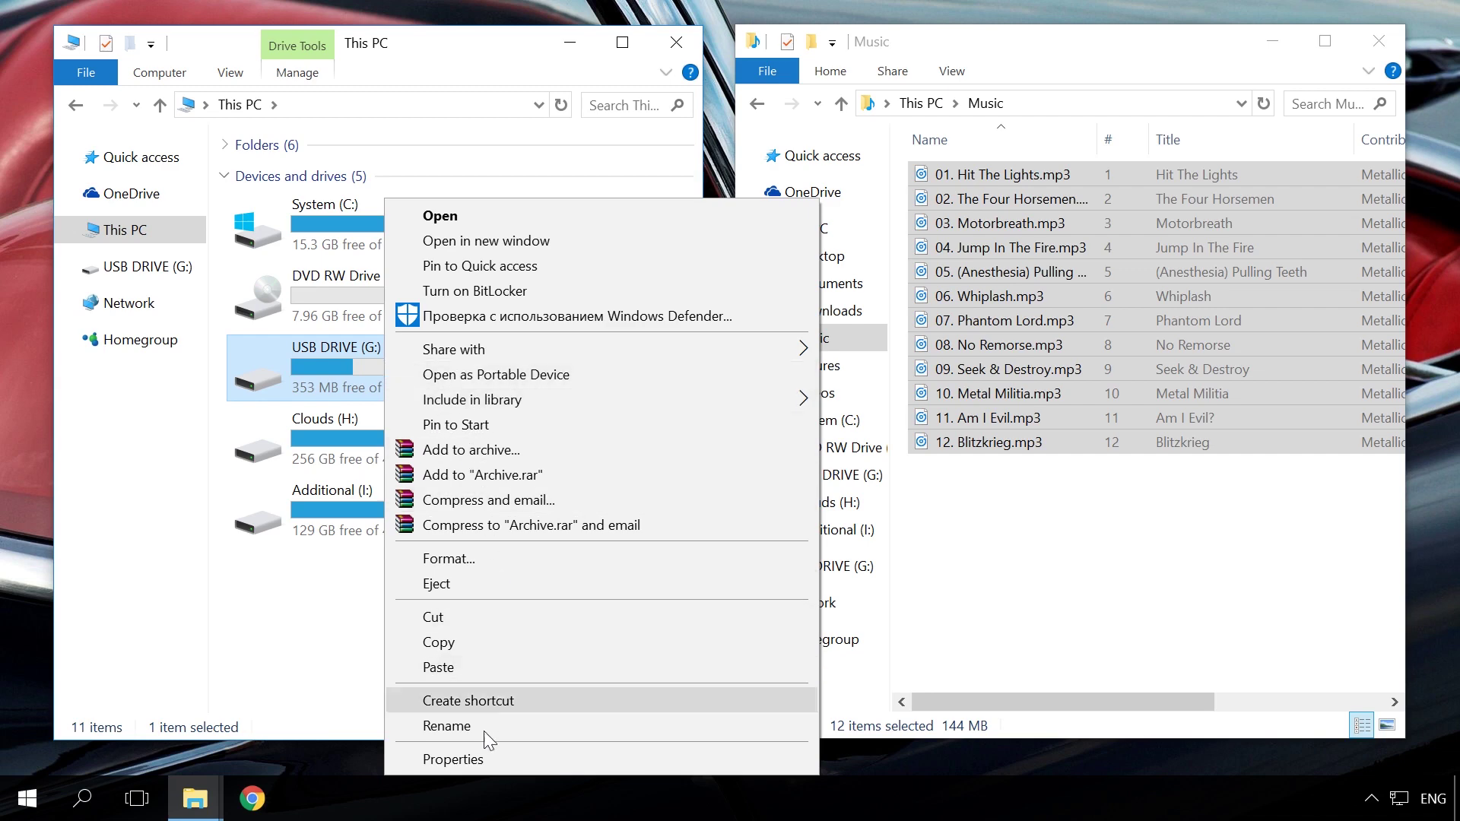
click(459, 761)
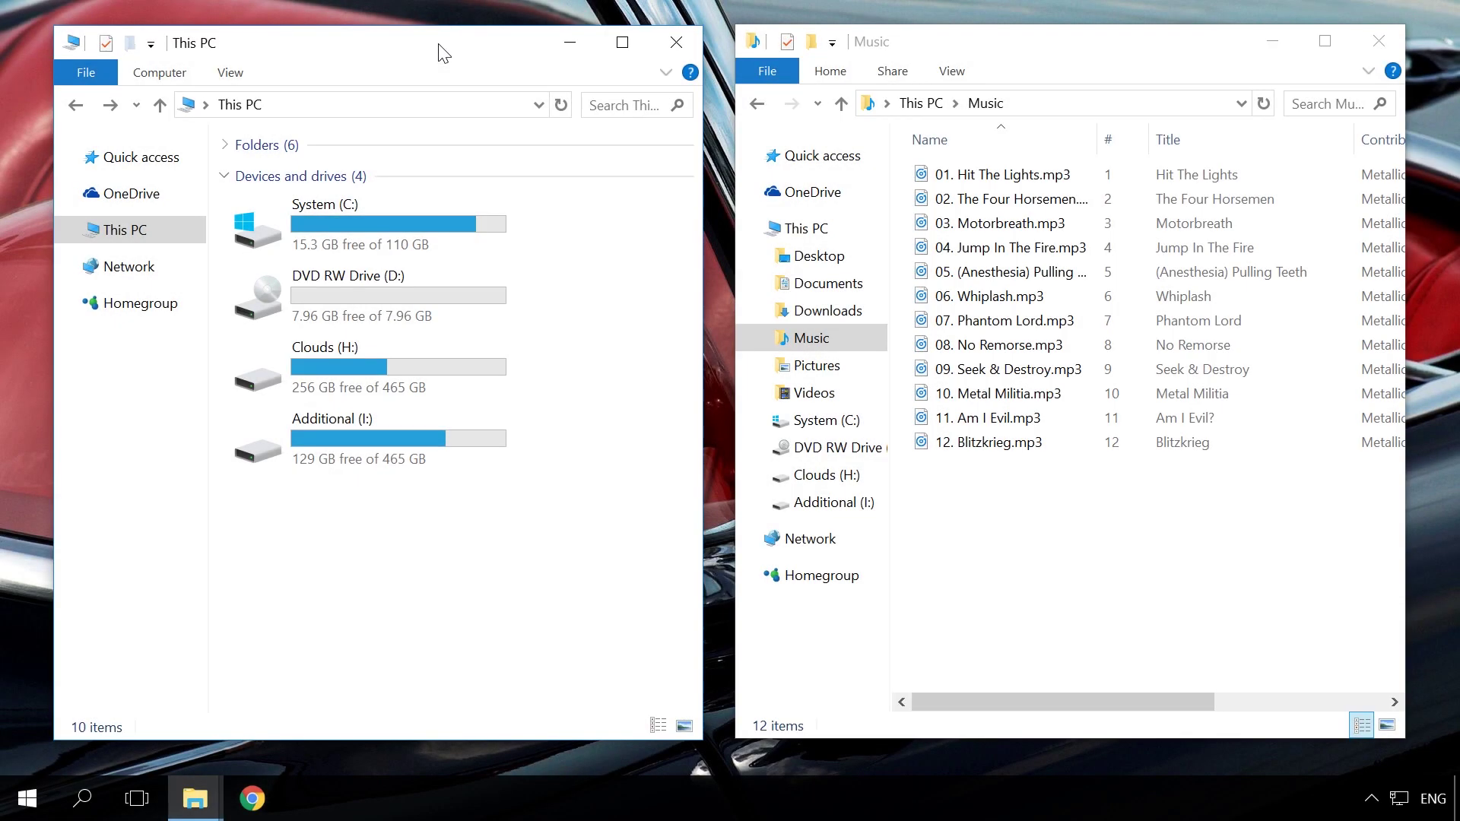
Format DVD RW Drive (D:) for a CD/DVD player and drag the twelve MP3 tracks onto it.
double_click(379, 292)
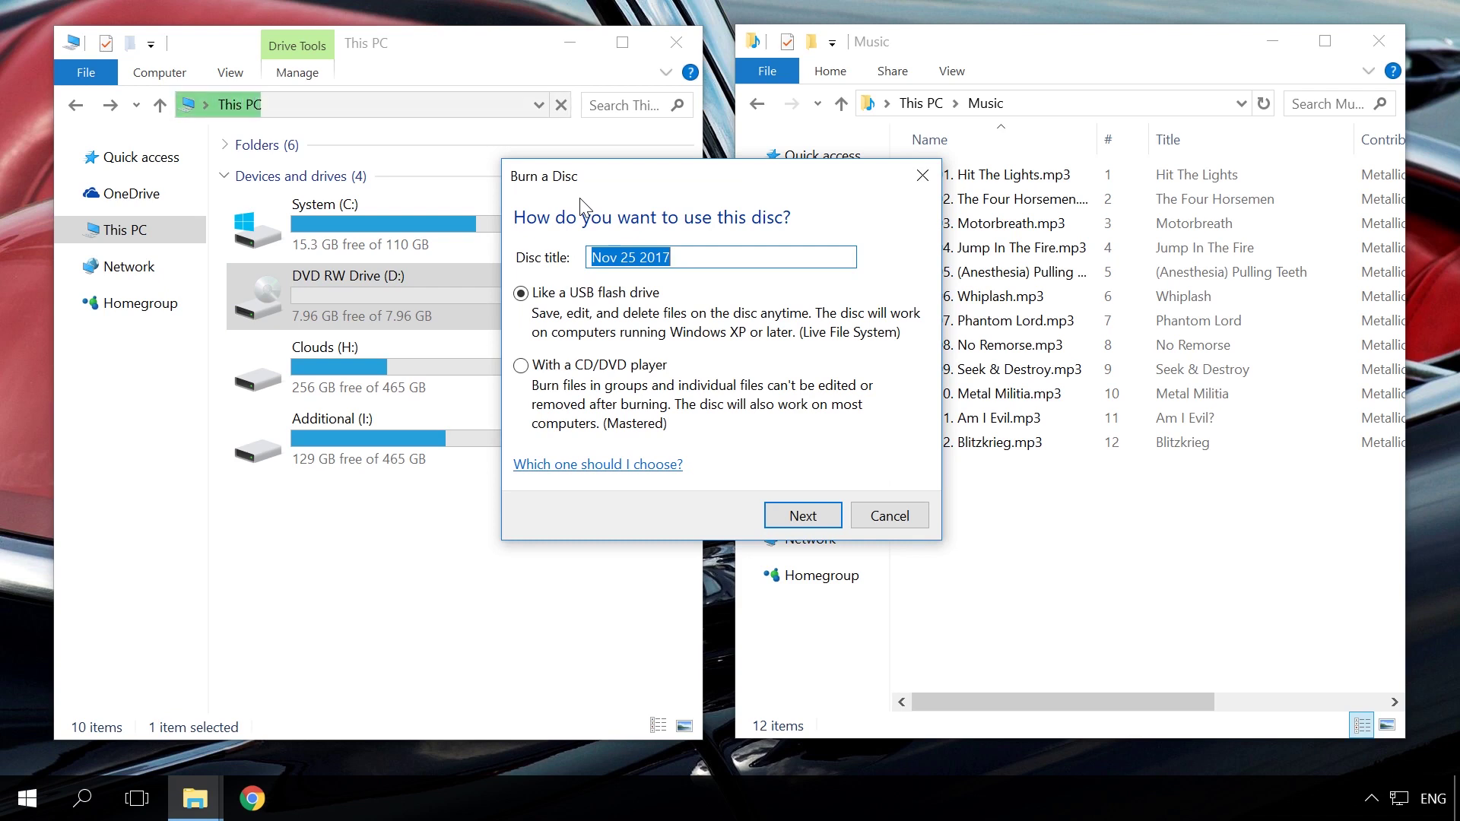
click(578, 369)
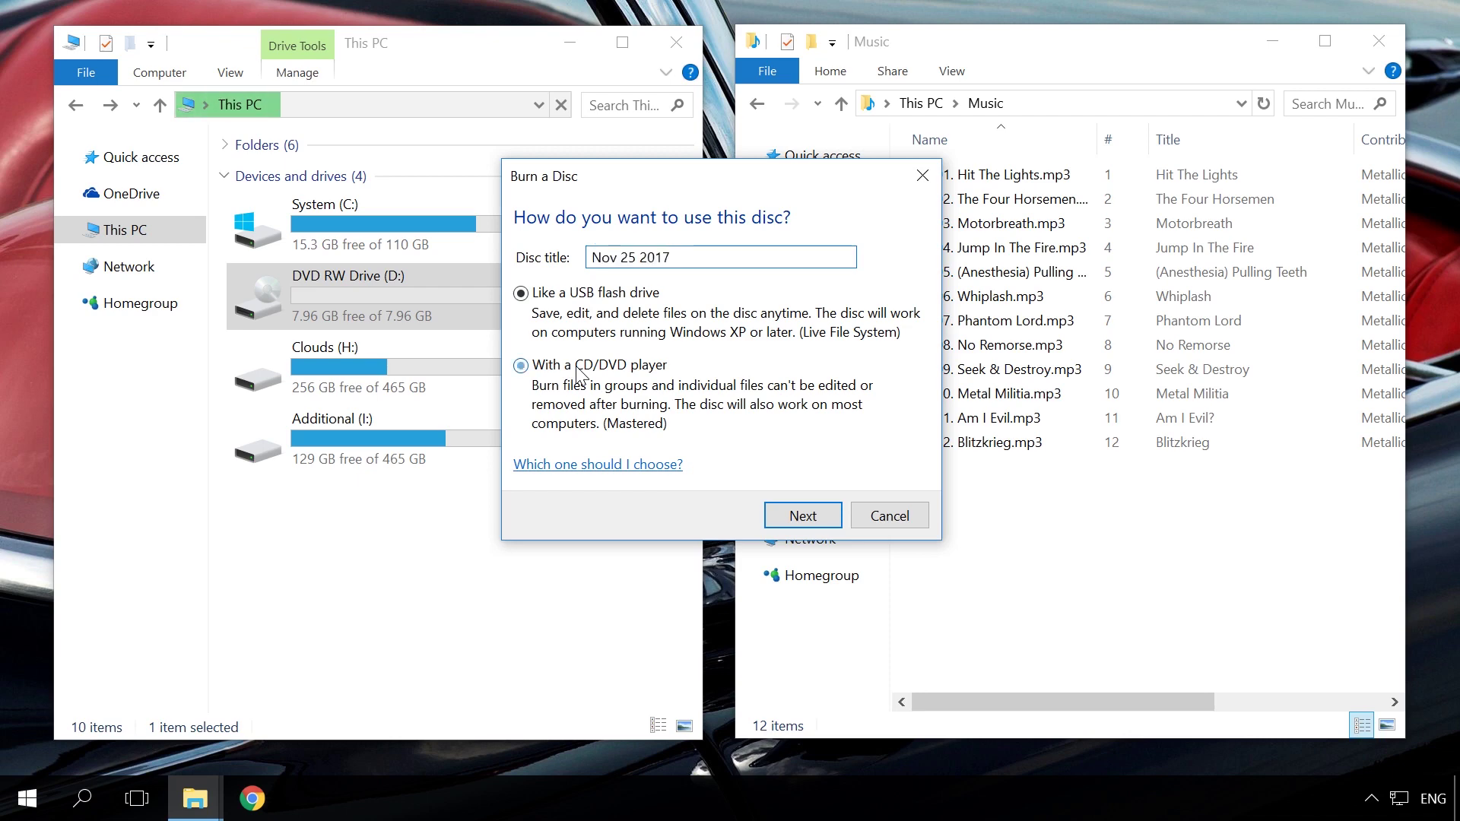
click(804, 517)
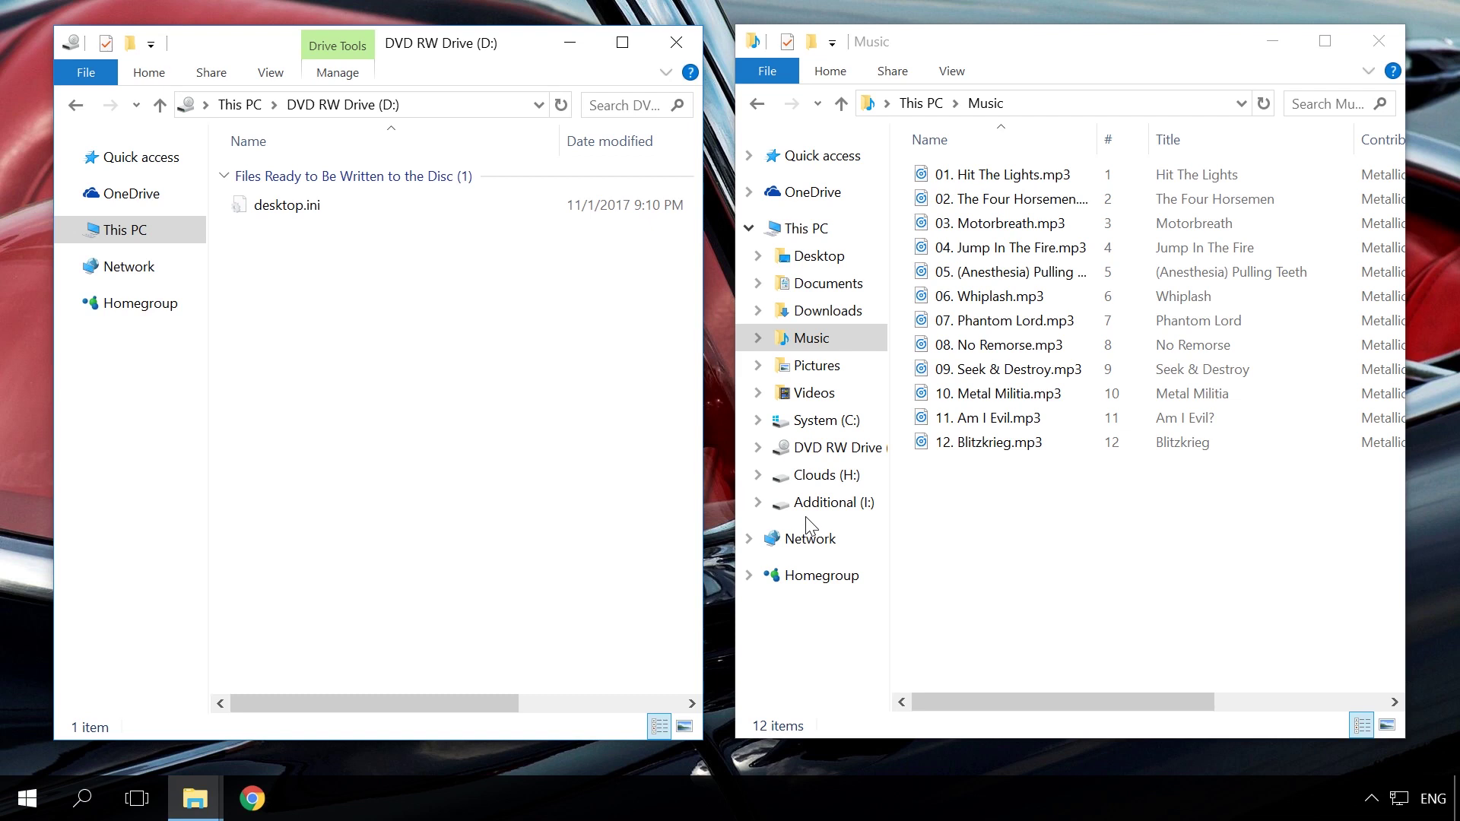
drag(1022, 530, 455, 313)
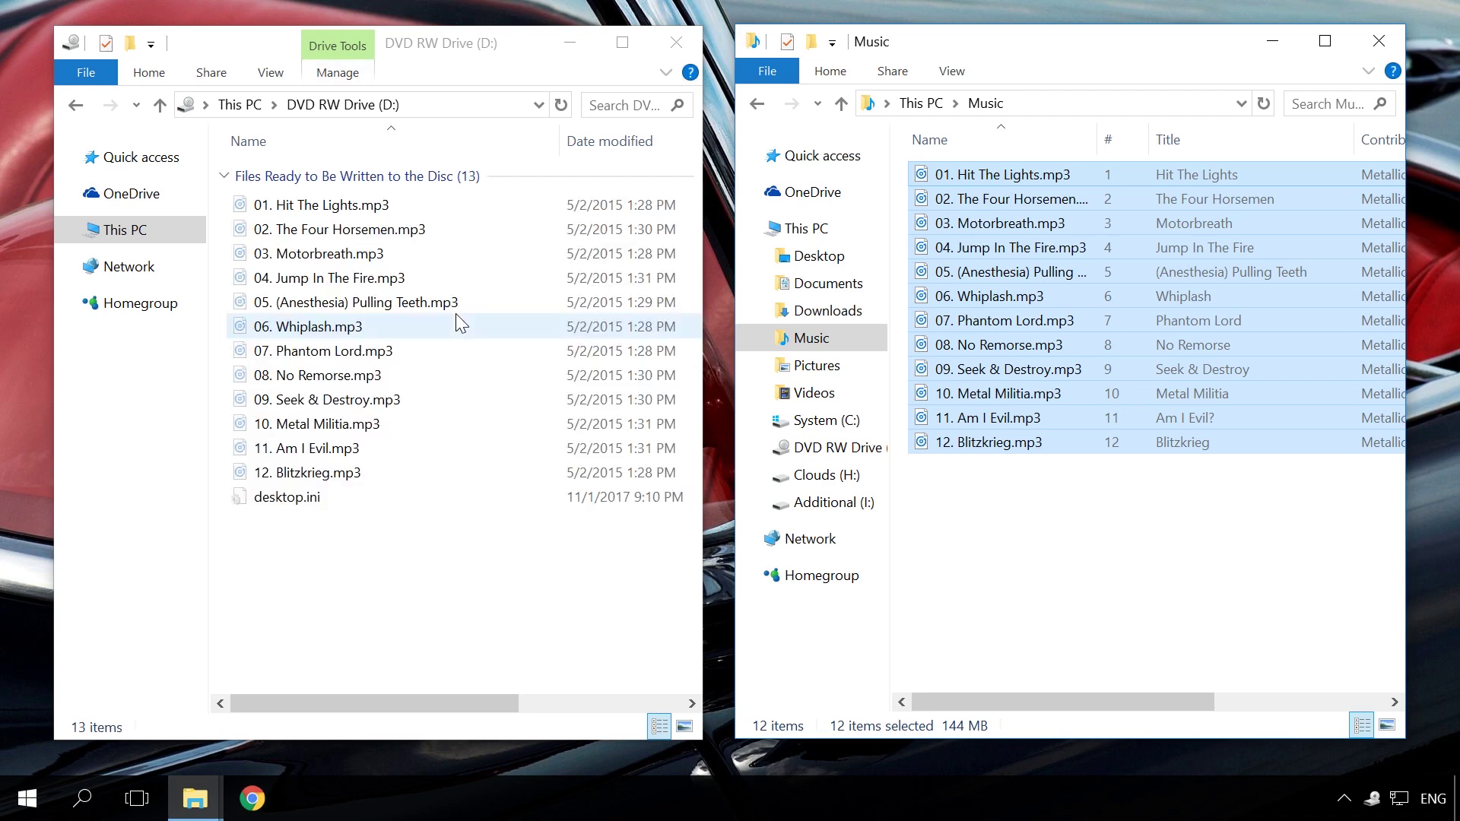
Start burning the disc at 8x recording speed, choosing the data CD format instead of audio CD.
double_click(340, 47)
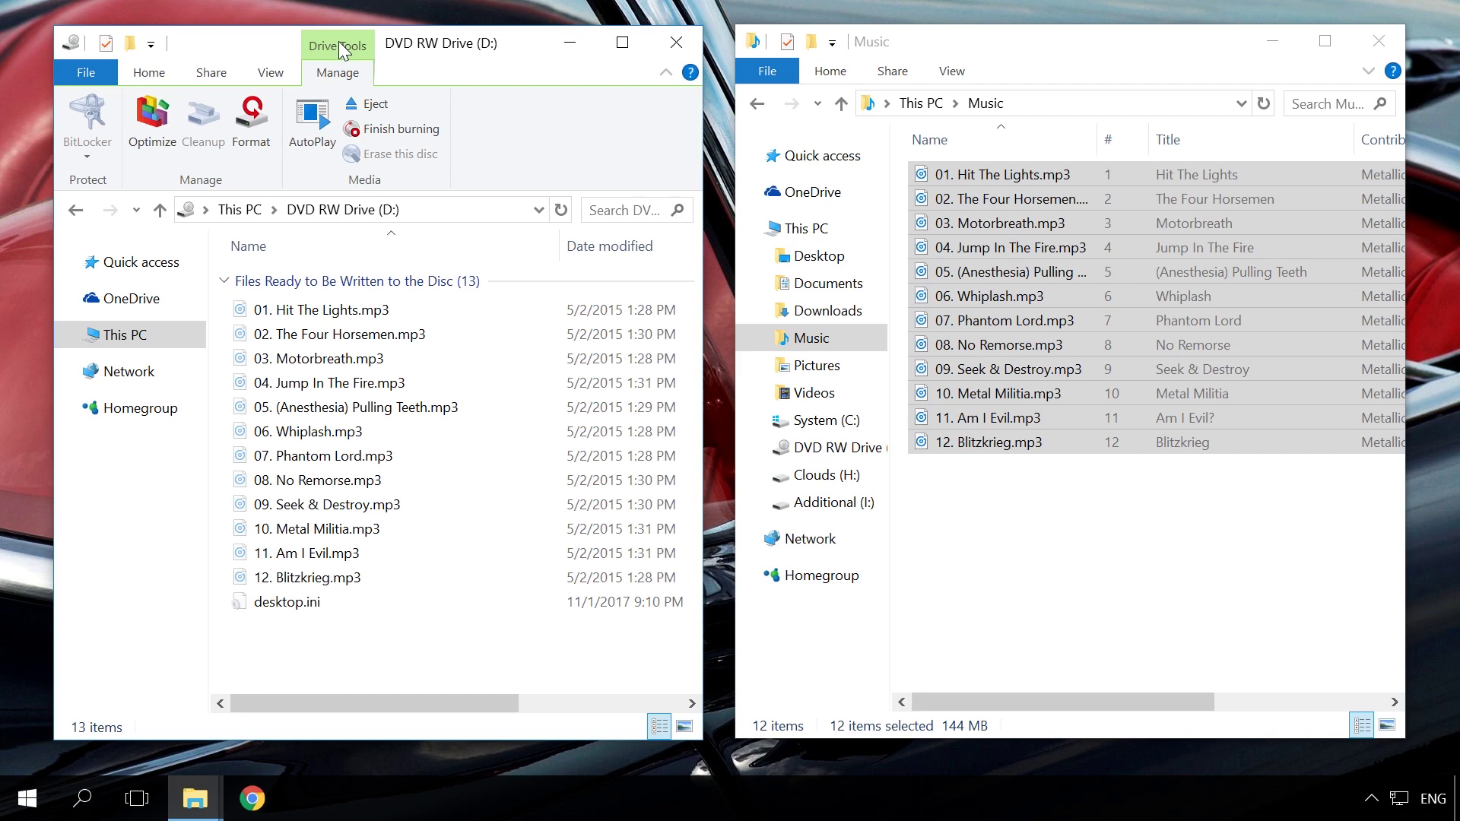
click(390, 129)
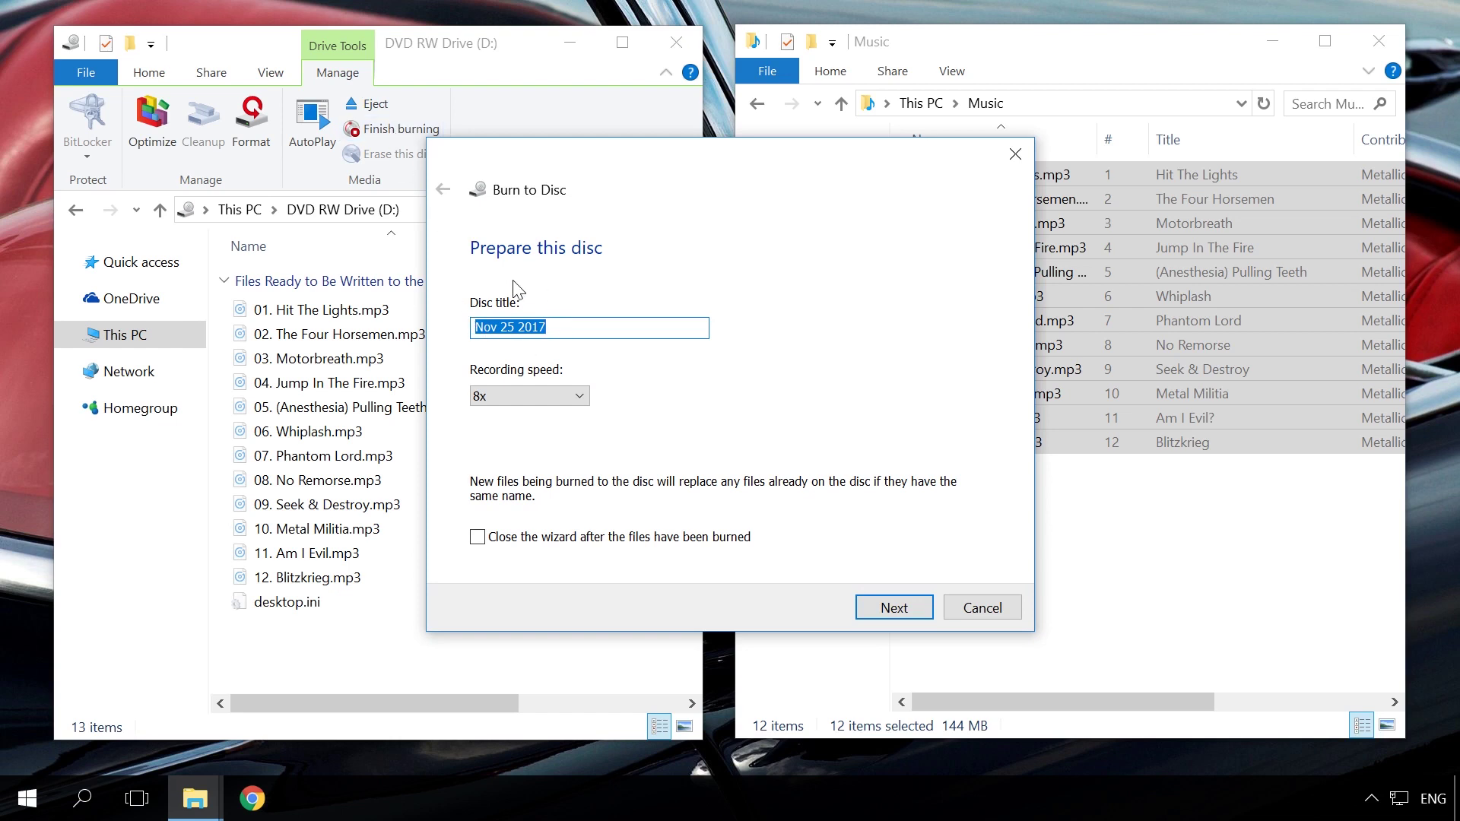
click(500, 395)
click(500, 396)
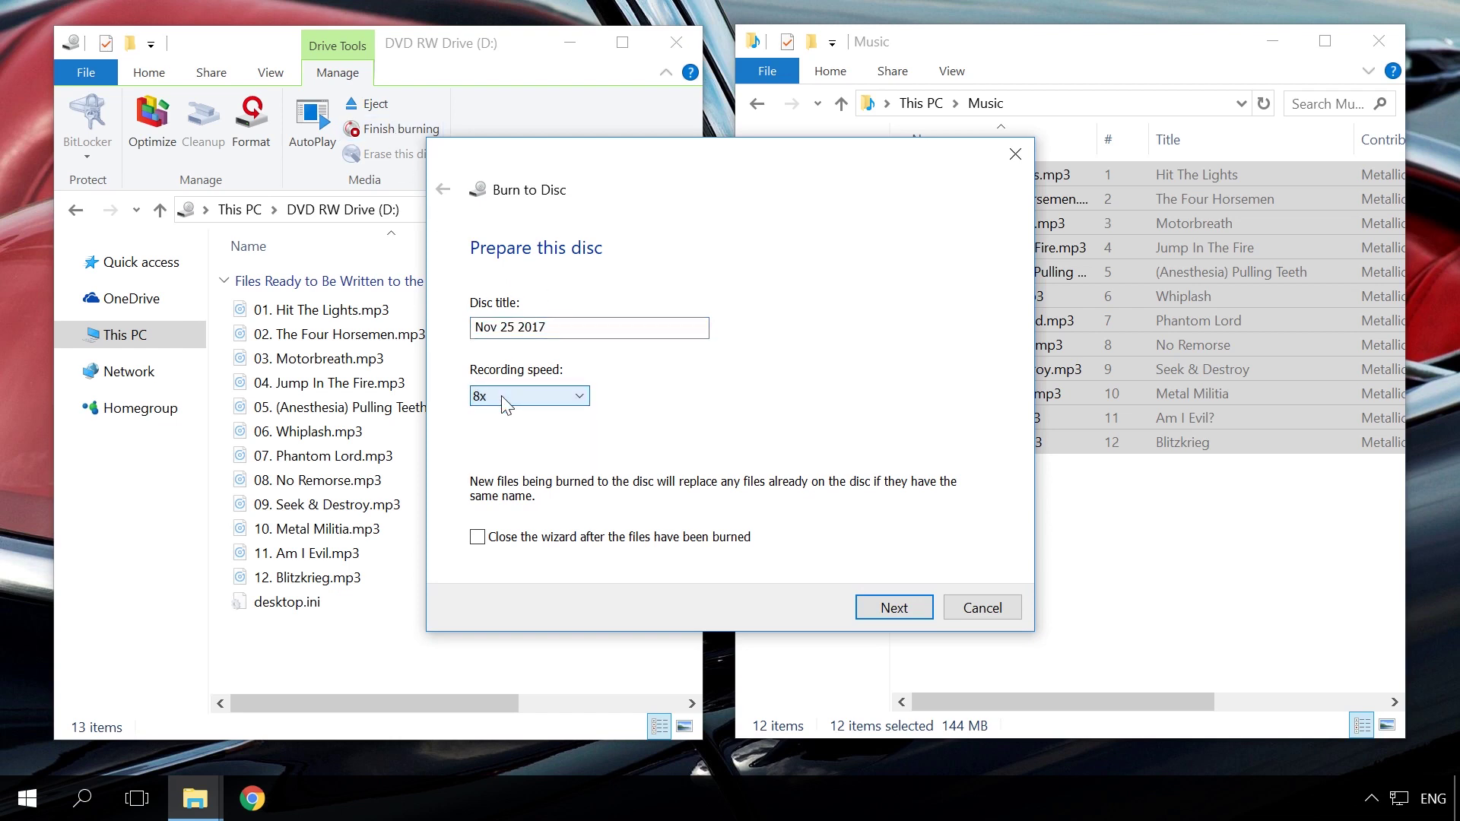
click(894, 608)
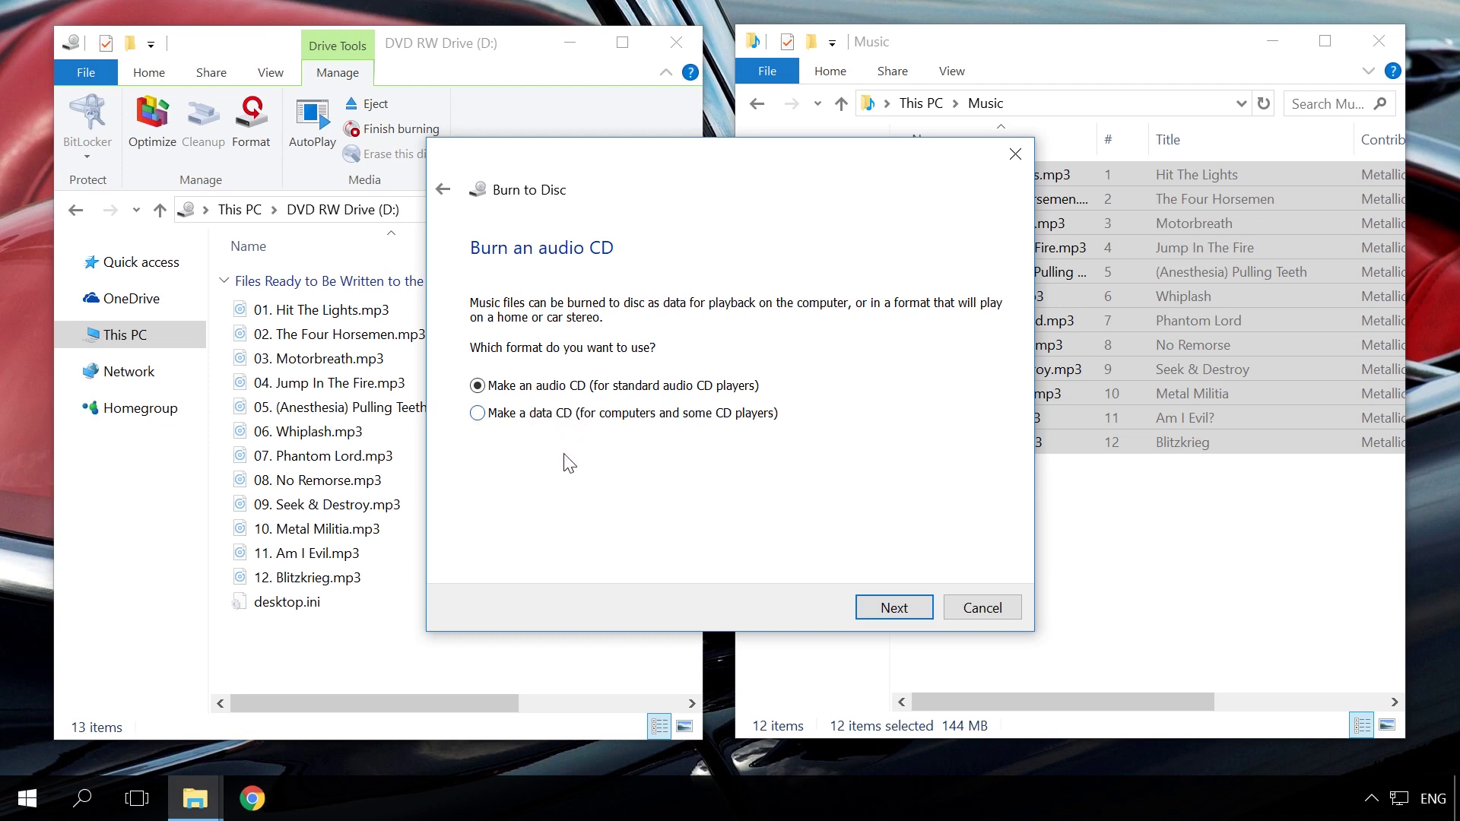
click(511, 420)
Burn the tracks as an audio CD and test it by playing Track01.cda.
click(475, 383)
click(896, 609)
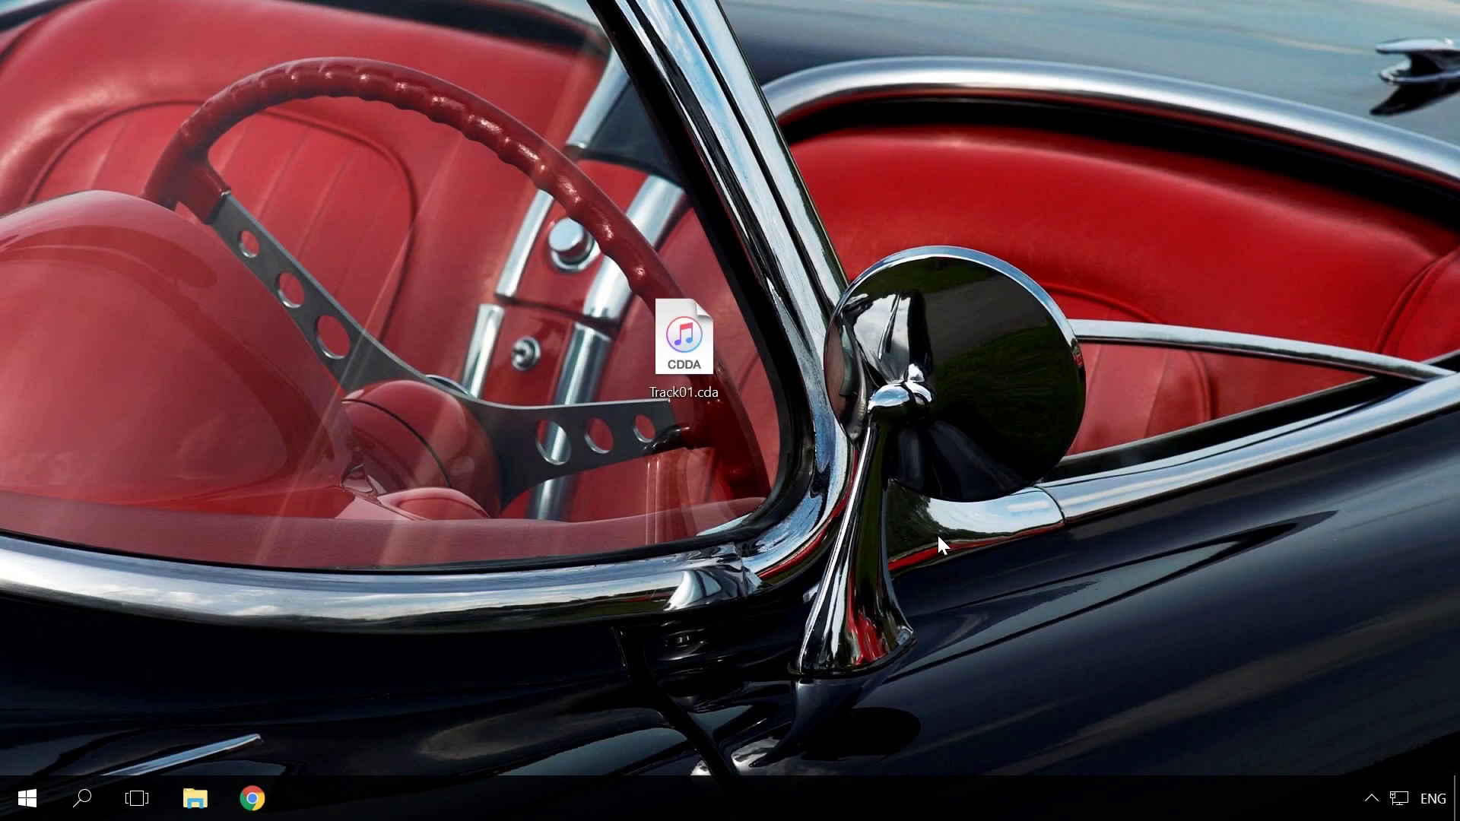
double_click(679, 352)
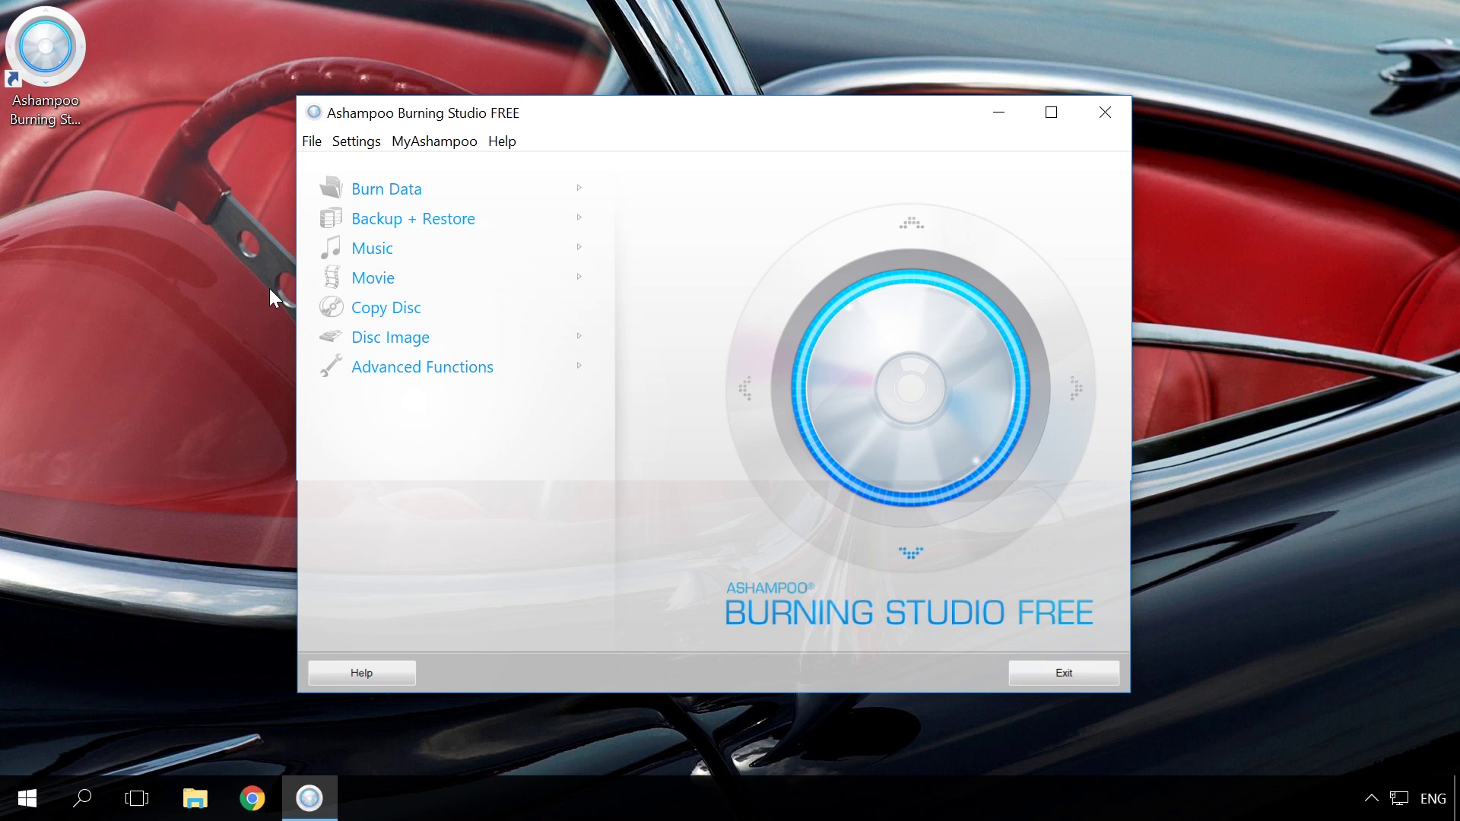
Launch the Rip Audio CD wizard from the Music menu.
mouse_move(373, 251)
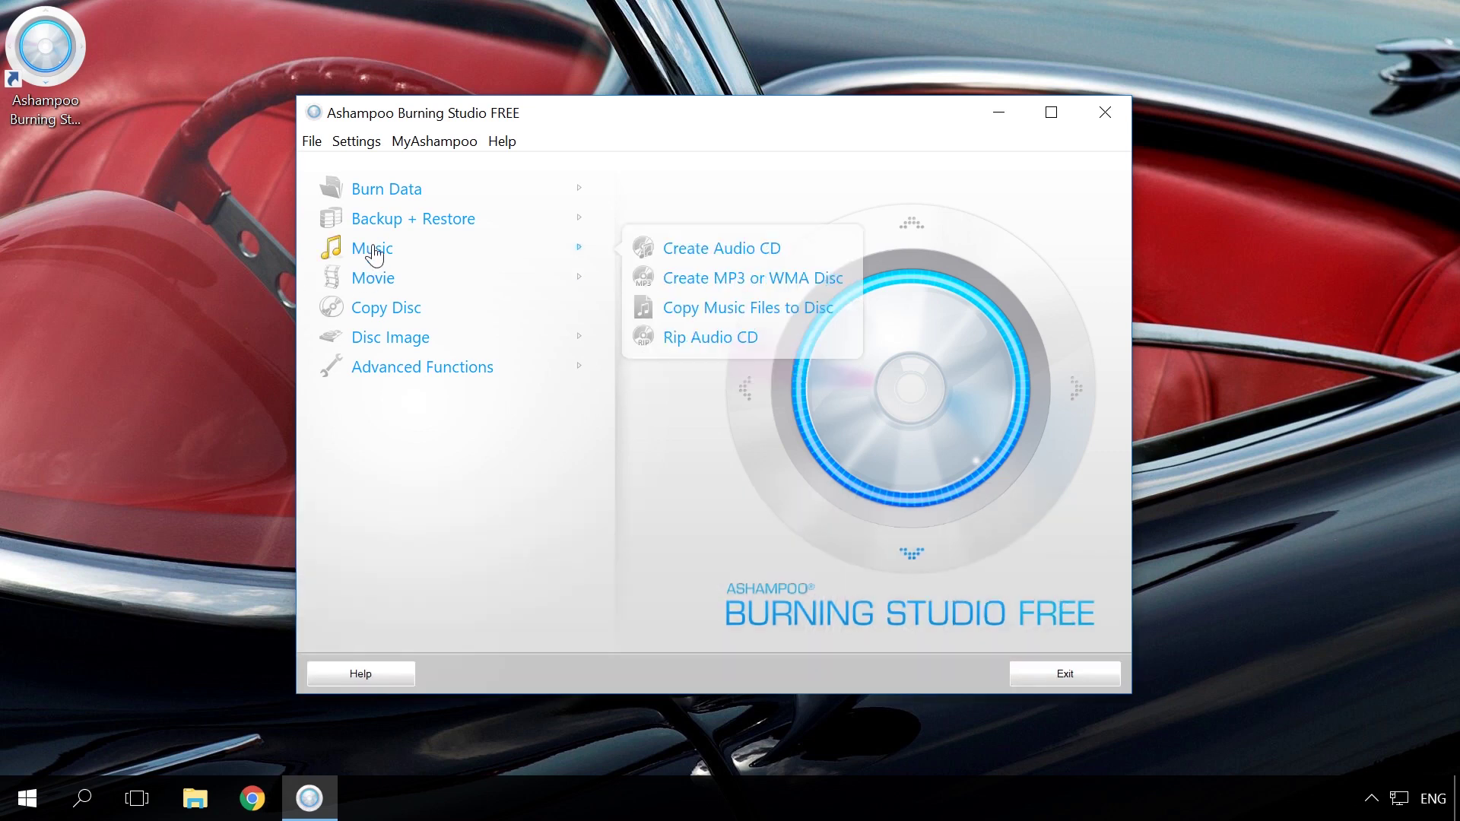
click(719, 338)
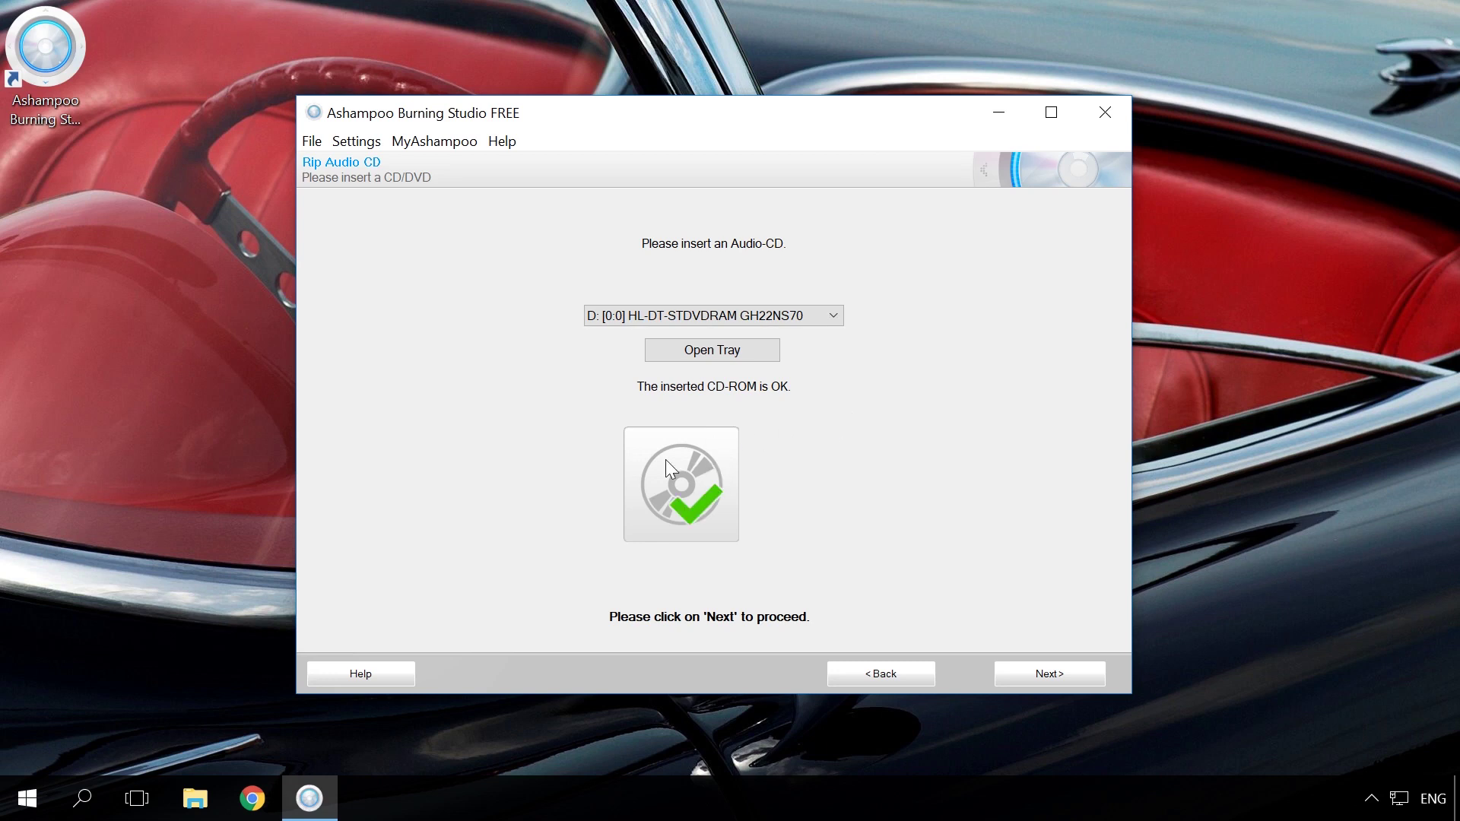
Untick tracks 03 through 12 so only tracks 01 and 02 will be ripped.
click(1038, 671)
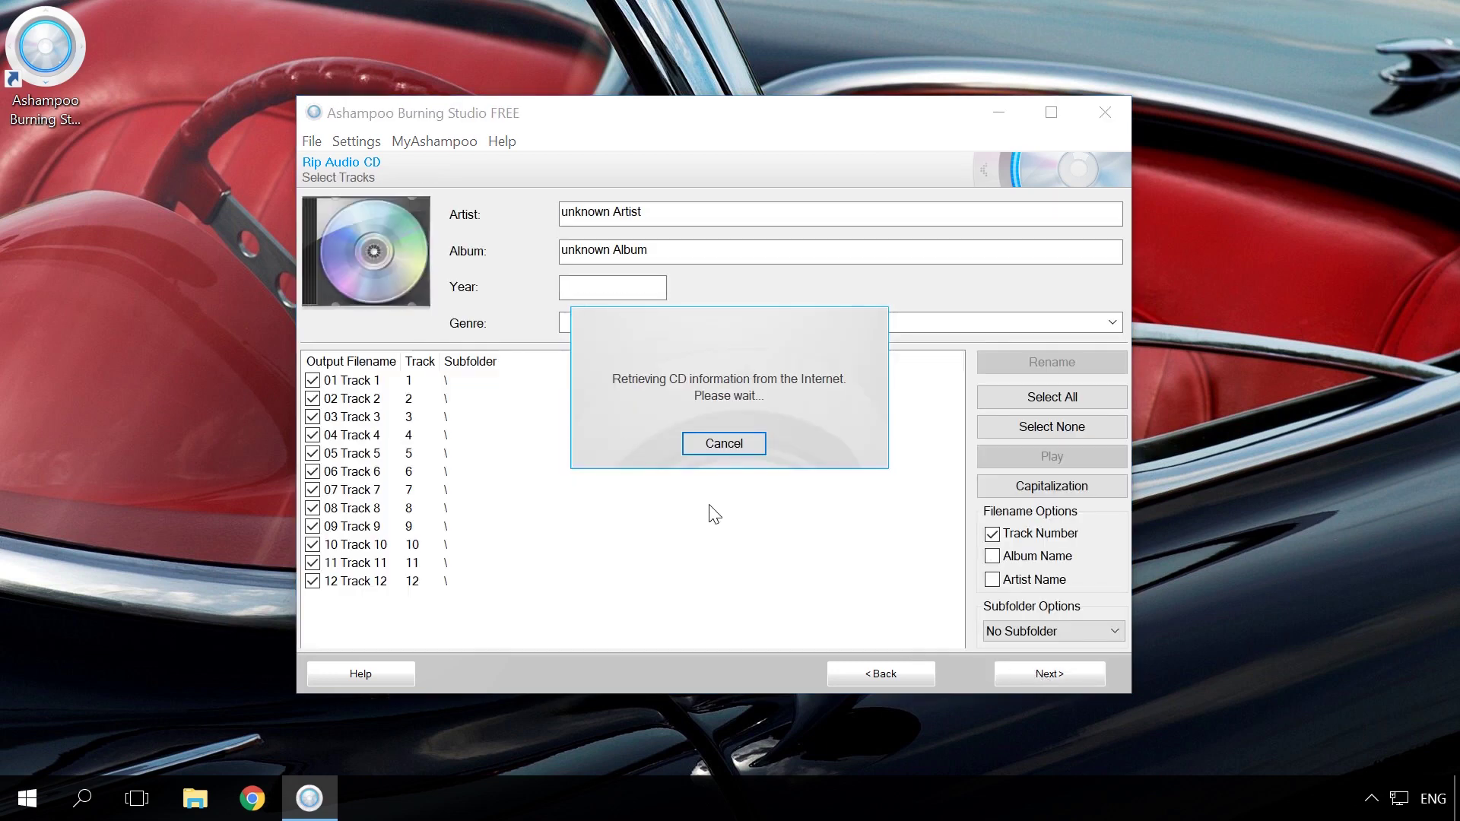
click(313, 417)
click(313, 435)
click(313, 471)
click(313, 453)
click(313, 489)
click(312, 508)
click(312, 526)
click(313, 545)
click(312, 562)
click(312, 581)
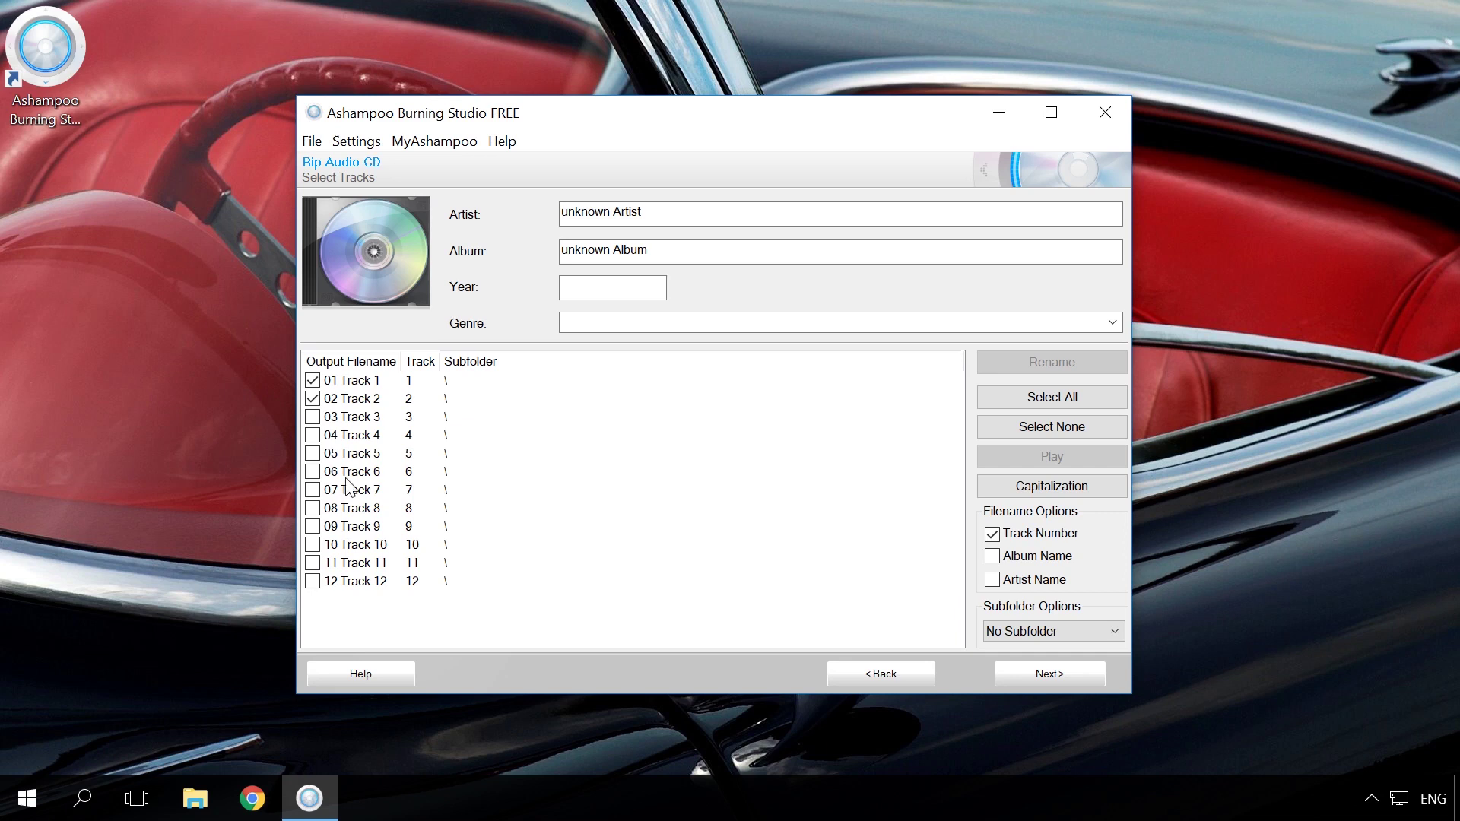
Preview 01 Track 1 in the player, then close the player.
click(362, 381)
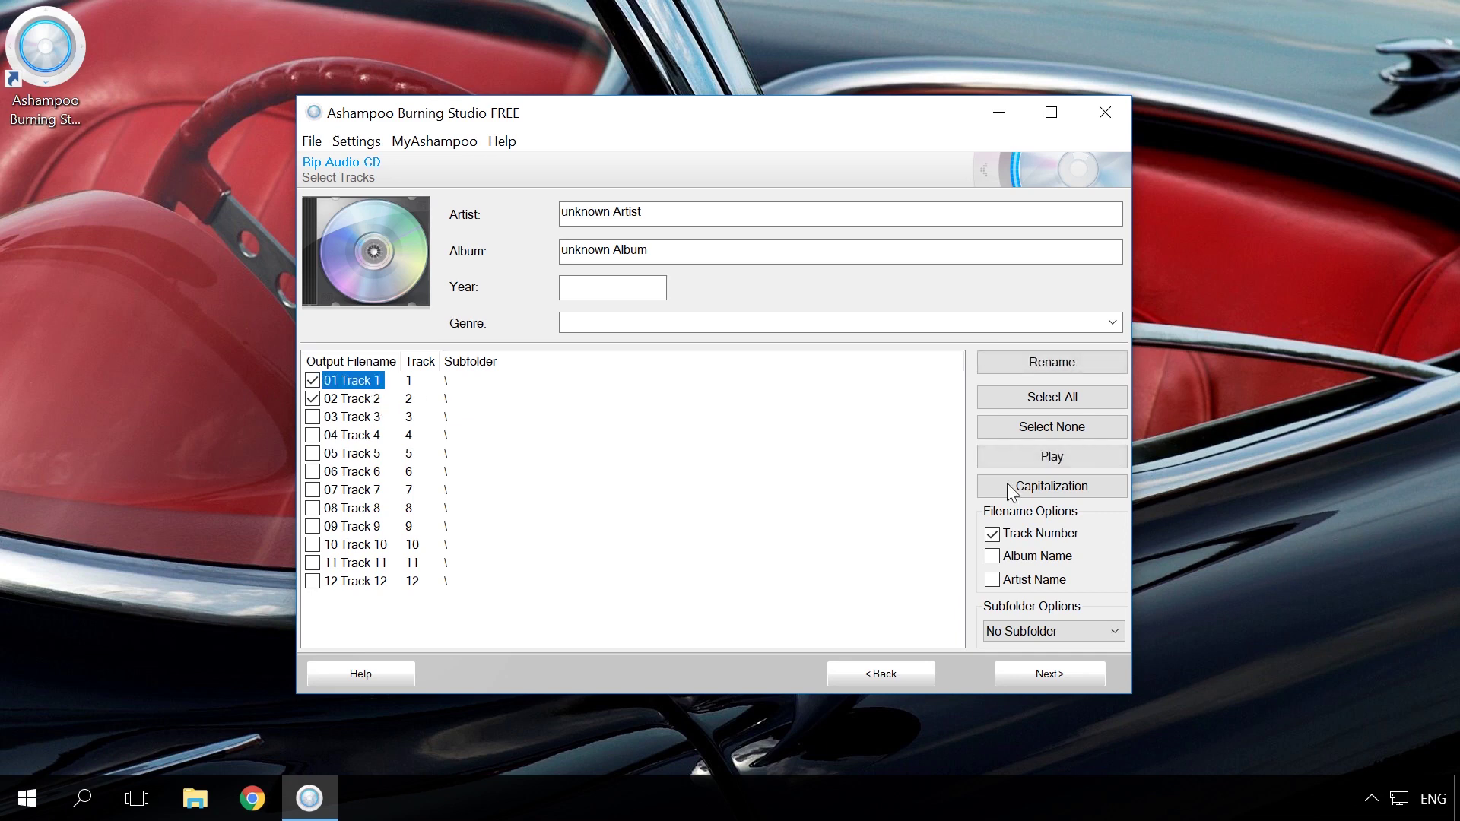
click(1037, 460)
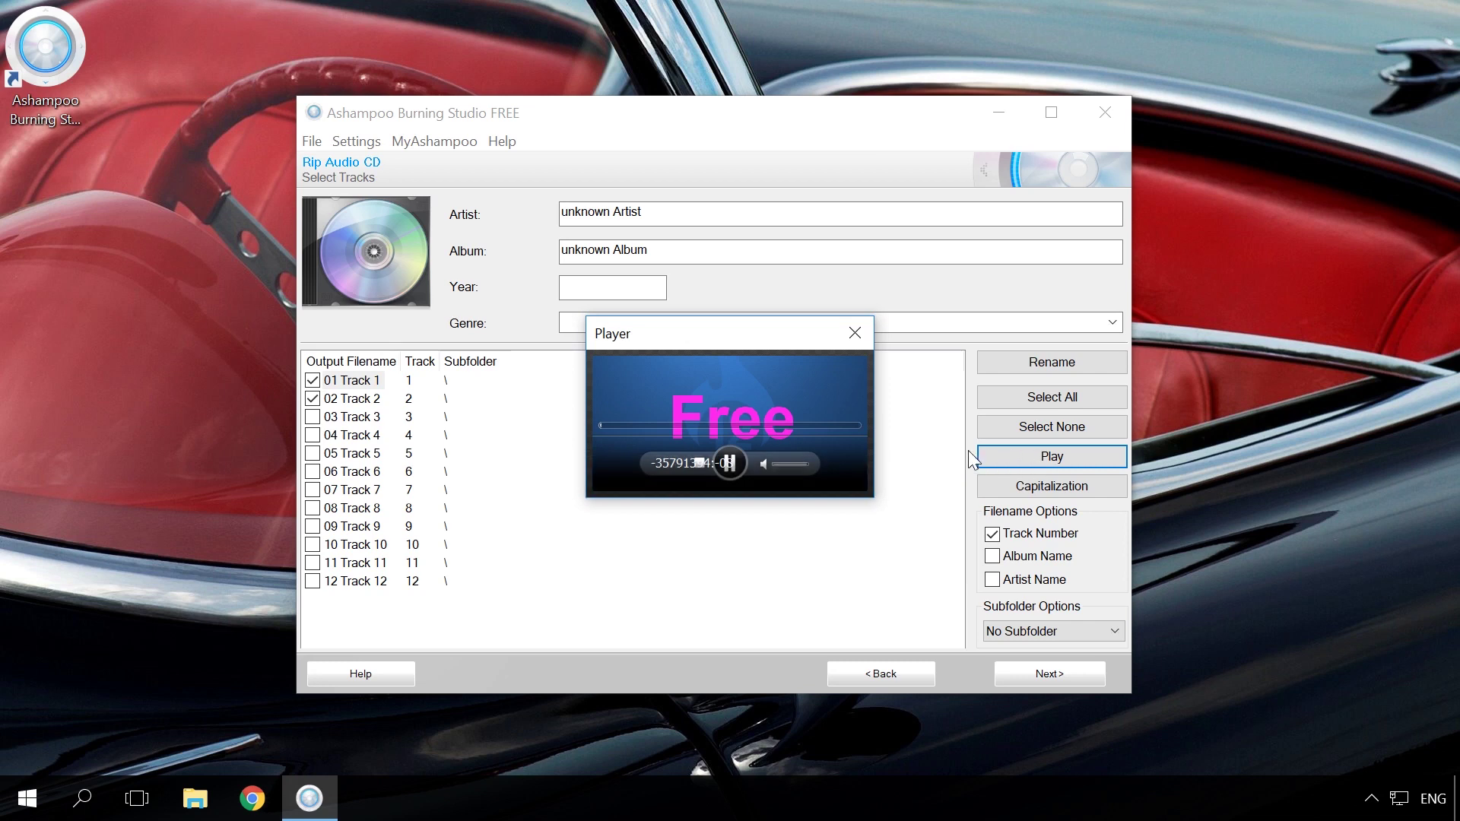
click(854, 334)
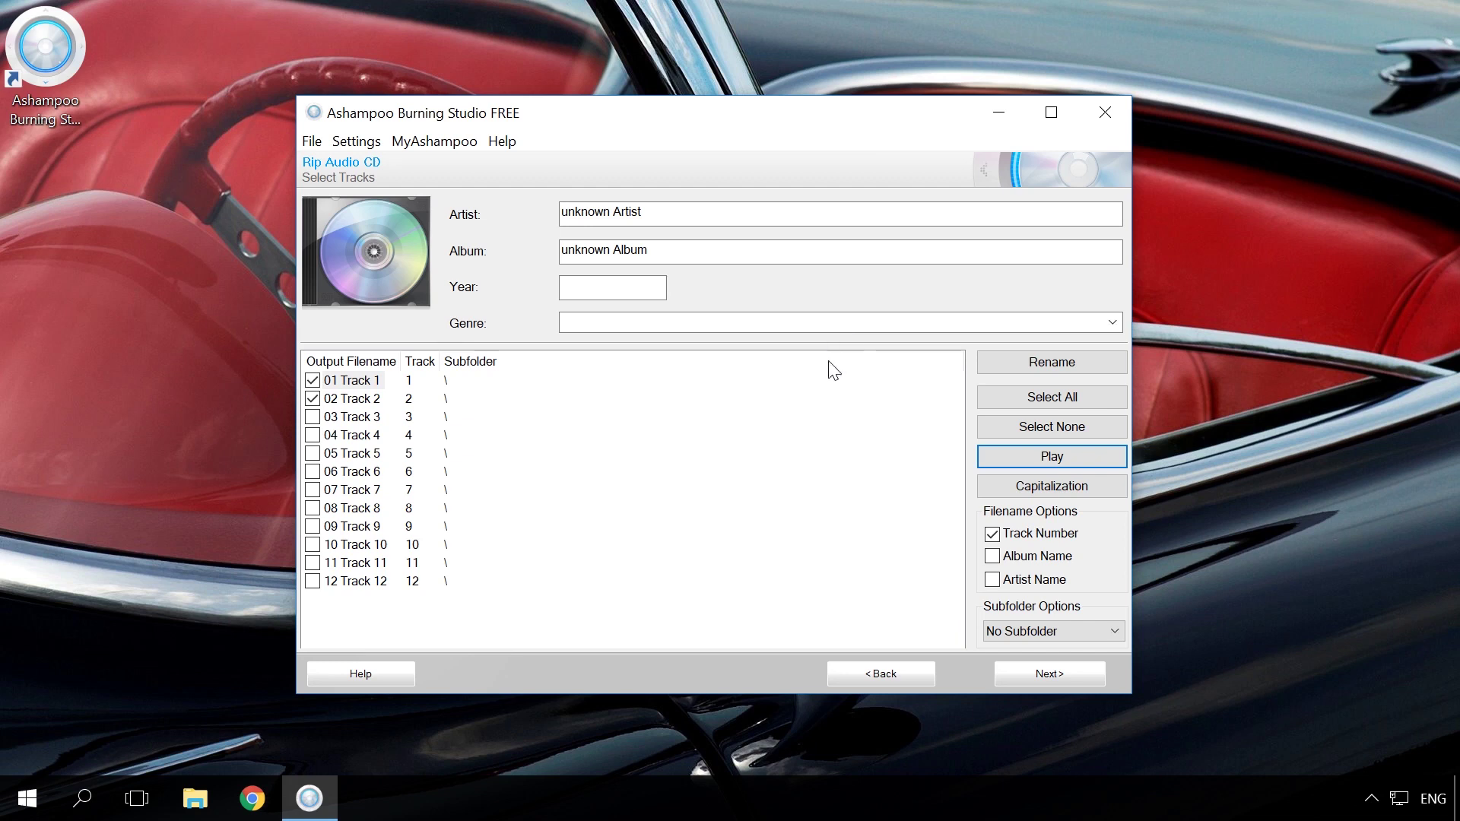
Save rips to the Desktop as MP3, accepting 192 kBit/s and 44100 Hz codec settings.
click(1048, 676)
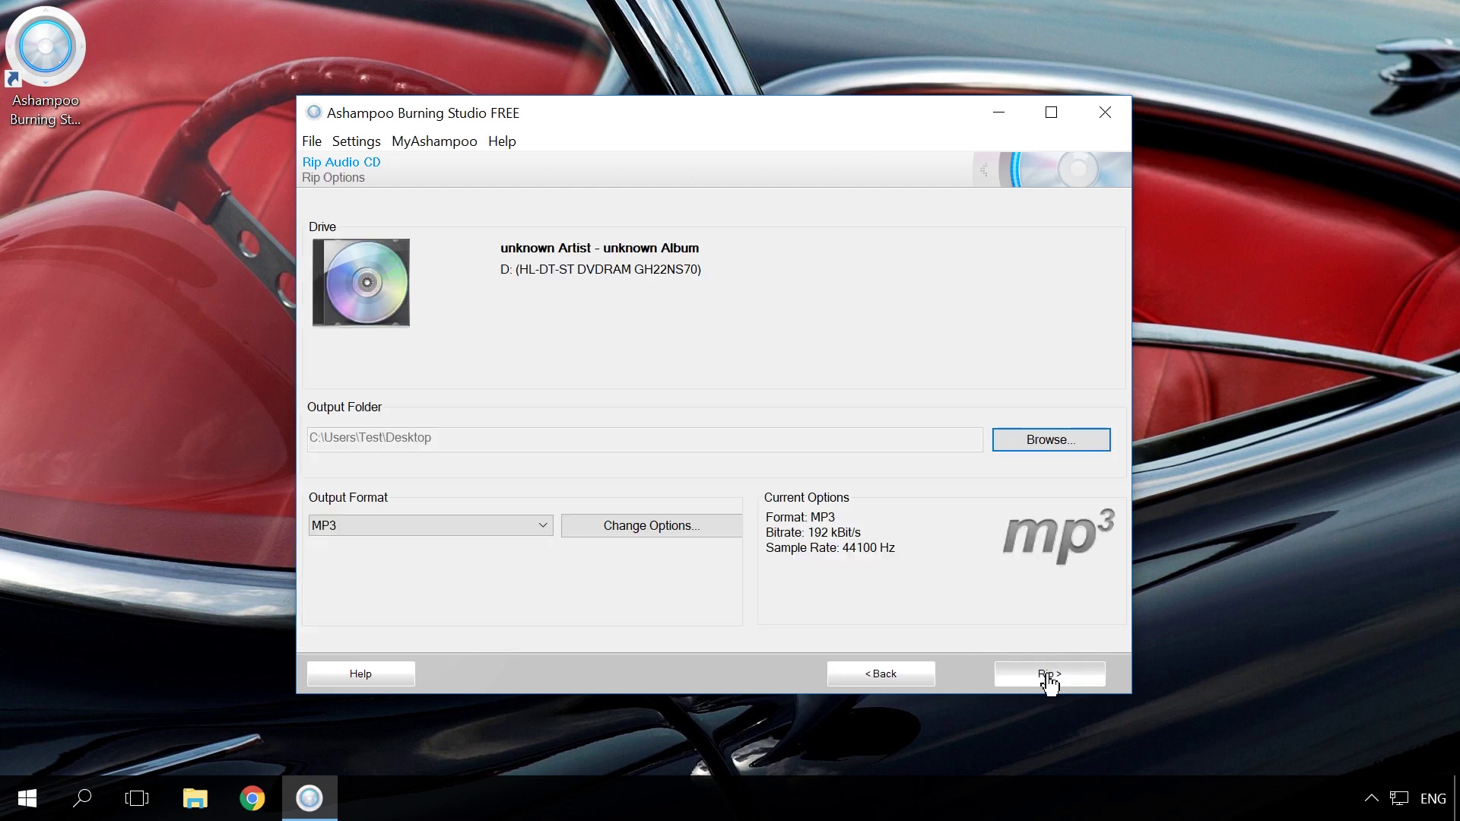
click(1028, 439)
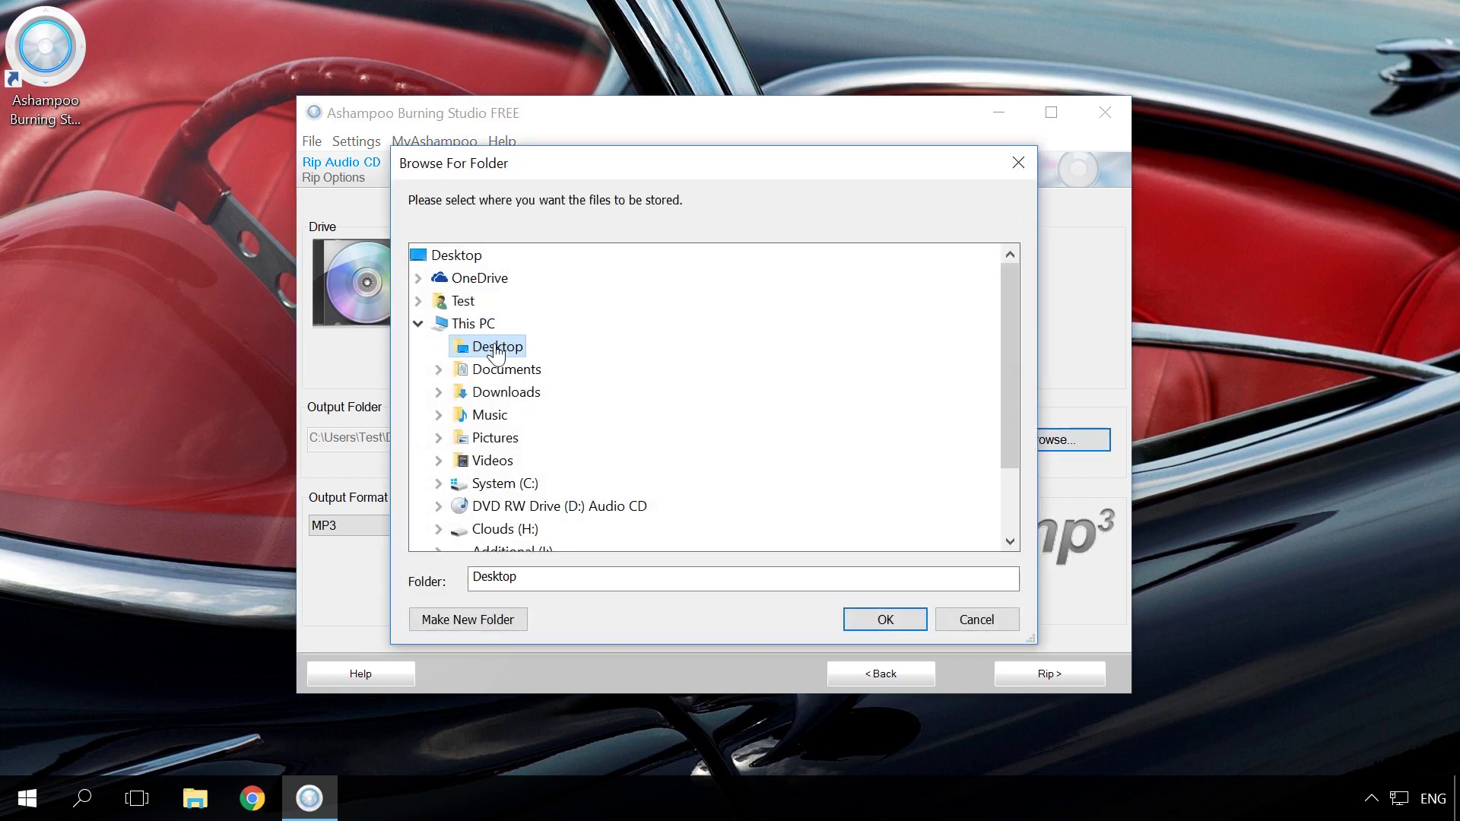
click(885, 619)
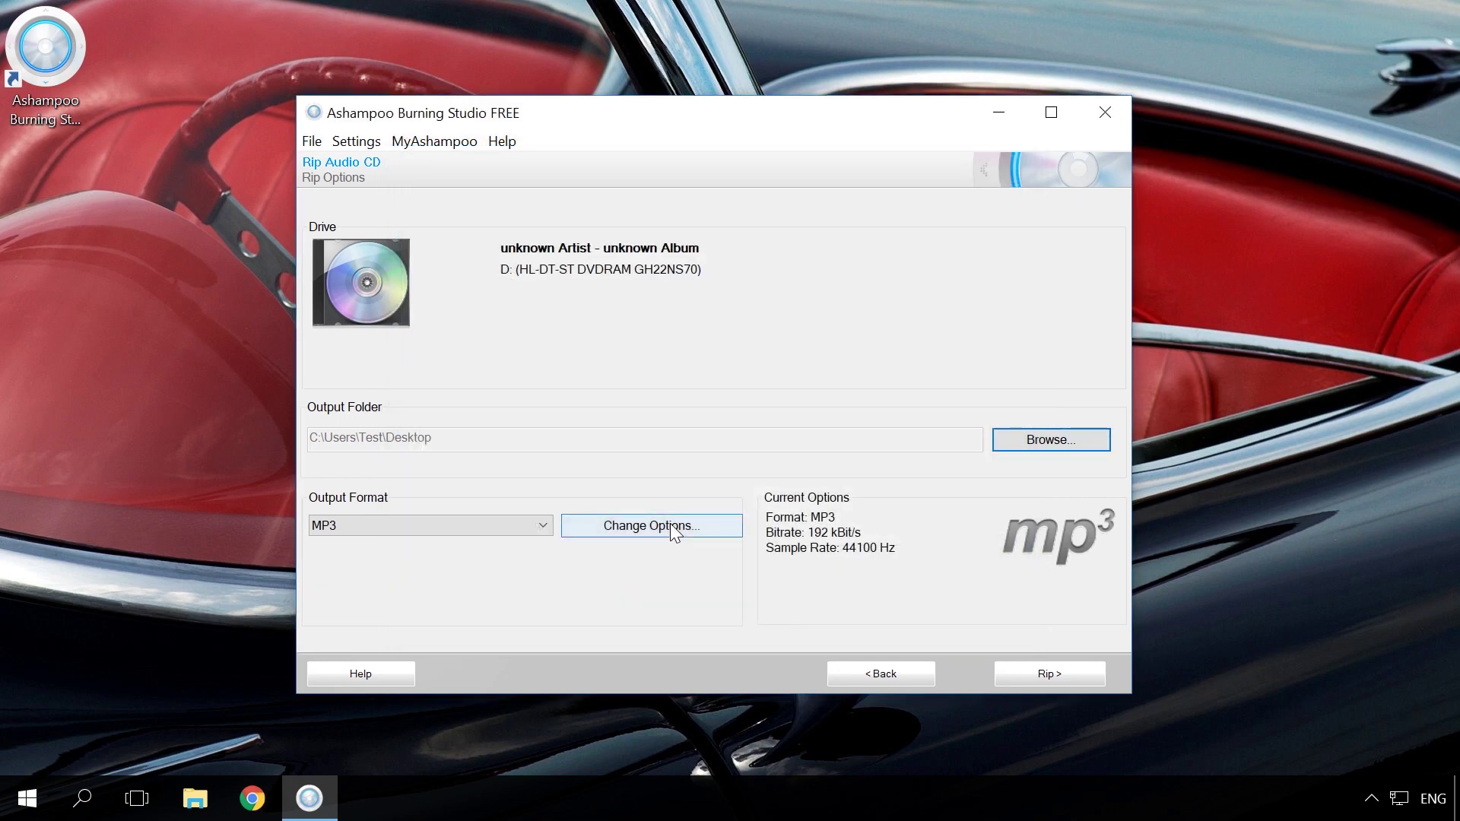
click(479, 526)
click(482, 526)
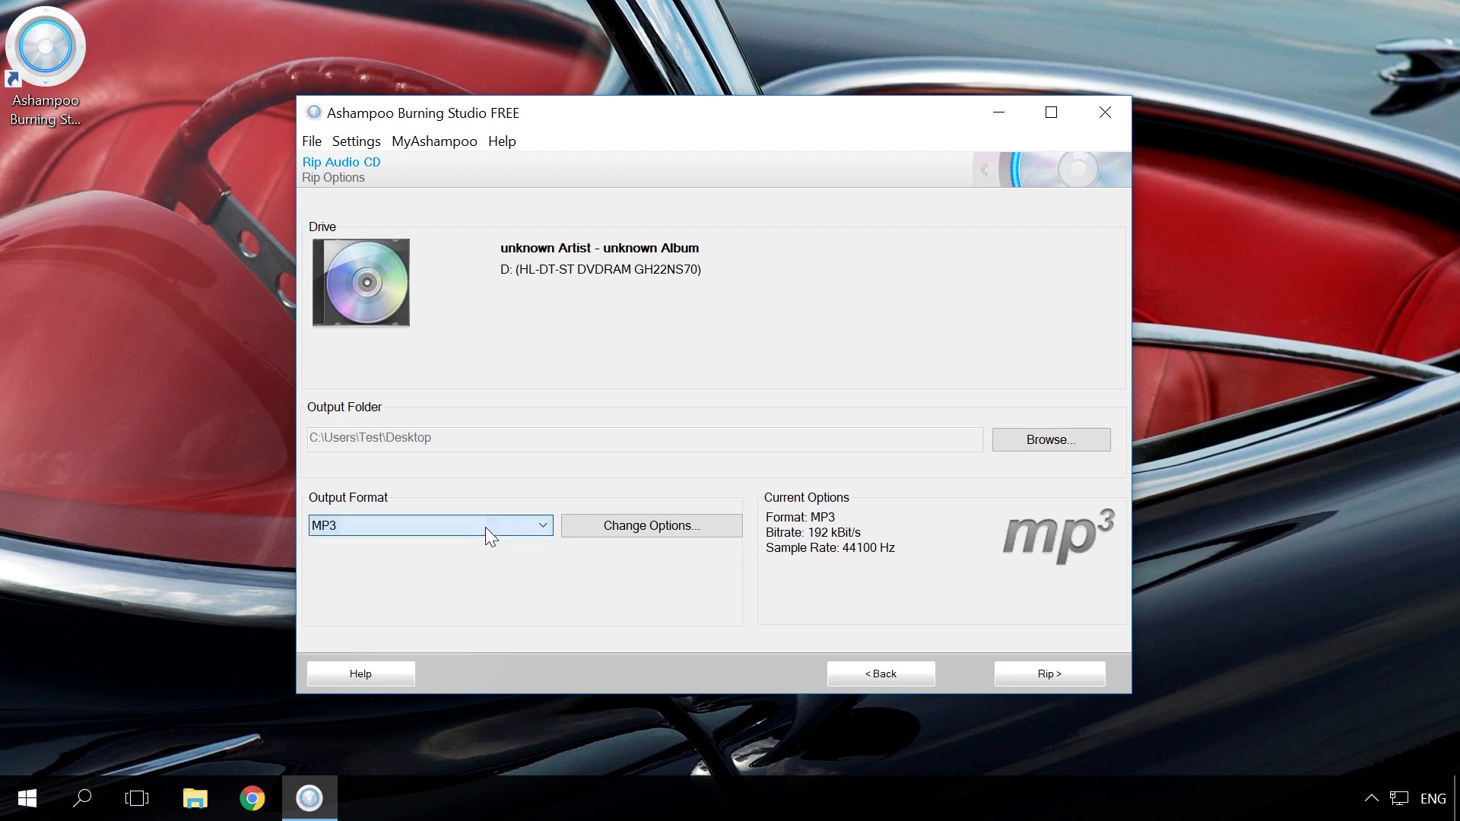
click(628, 527)
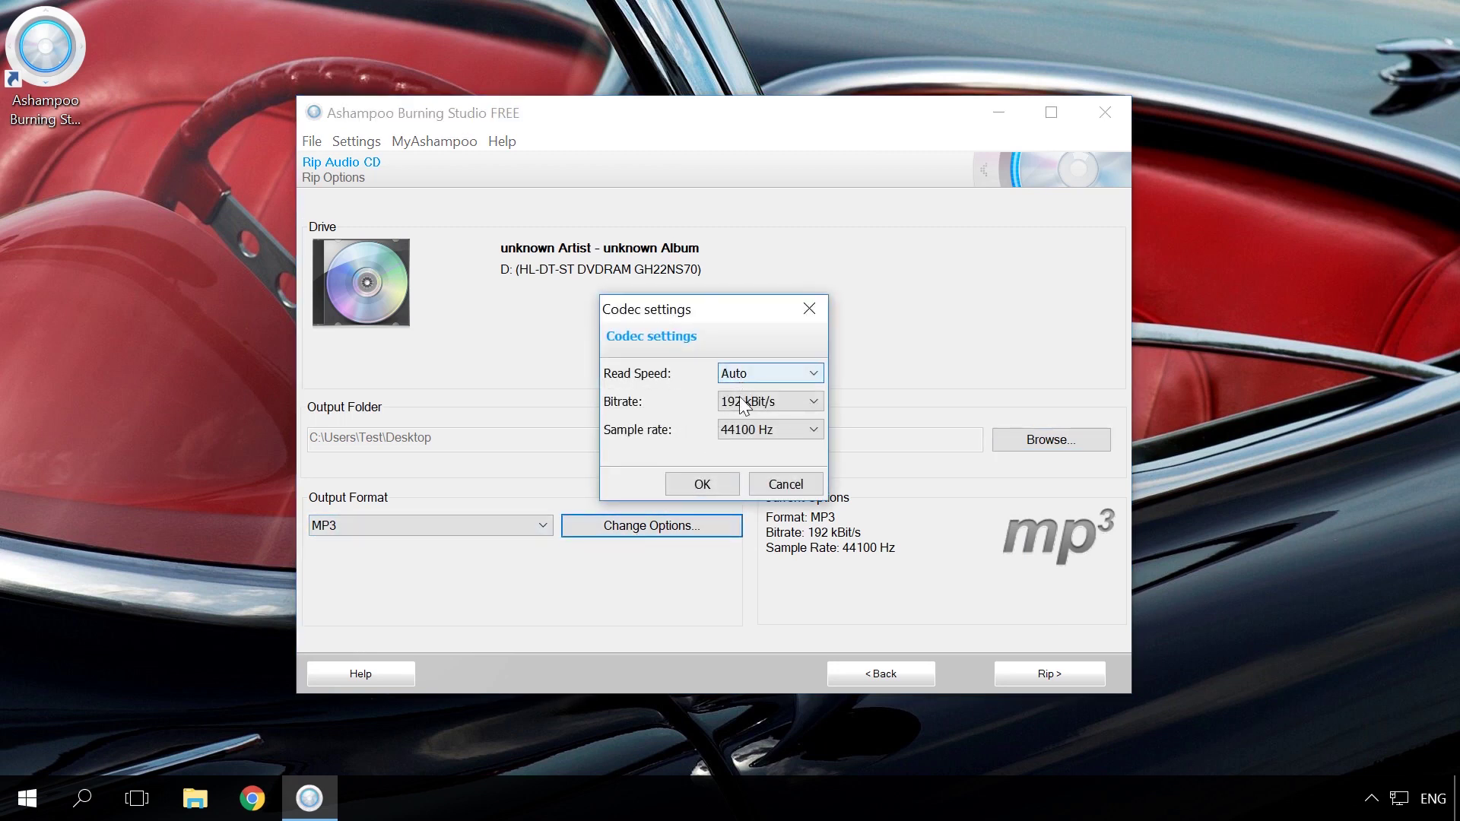
click(715, 481)
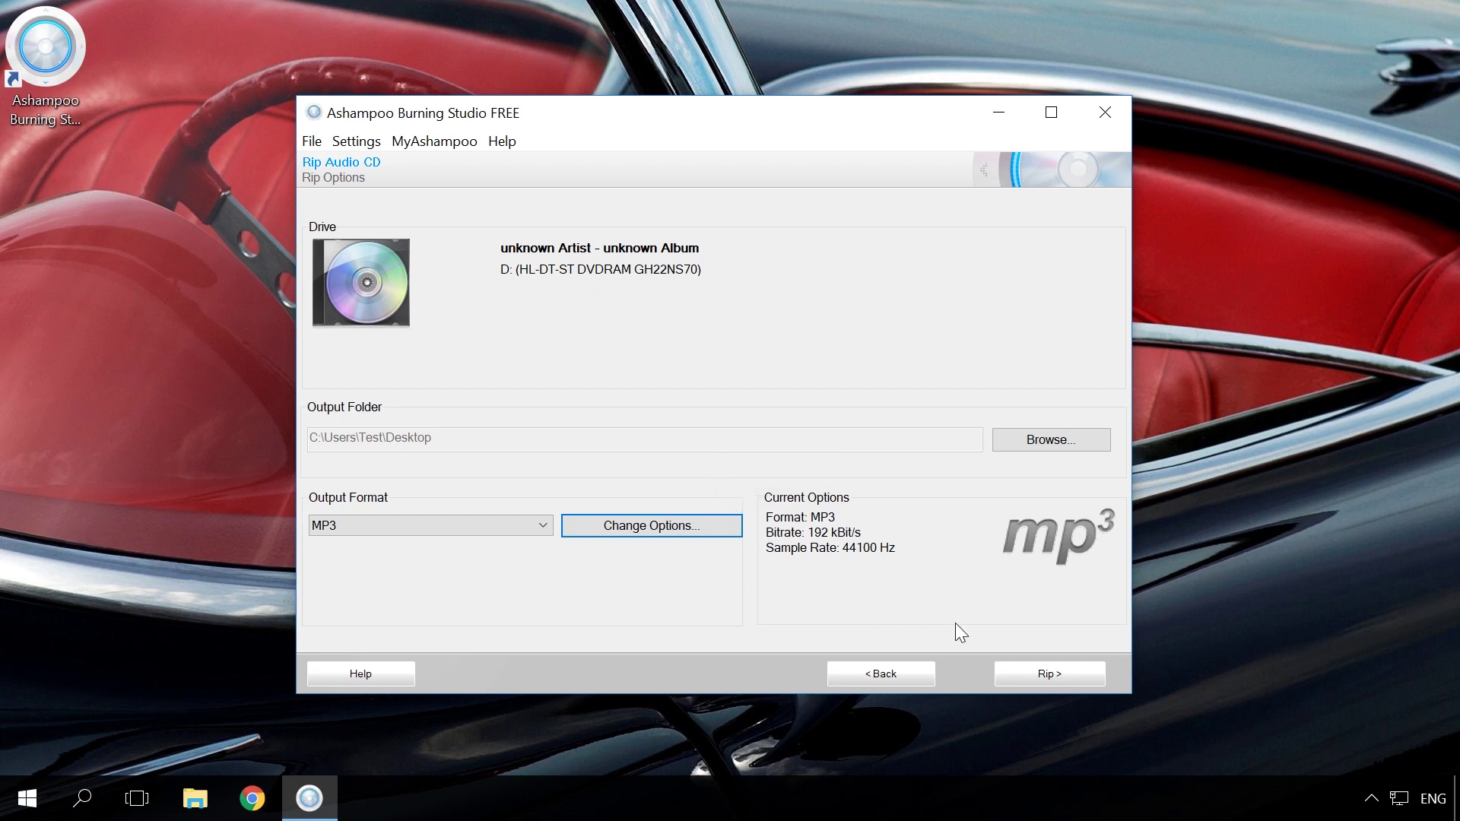
Rip tracks 1 and 2, exit the program, and select 01 Track 1.mp3 and 02 Track 2.mp3 on the desktop.
click(1031, 677)
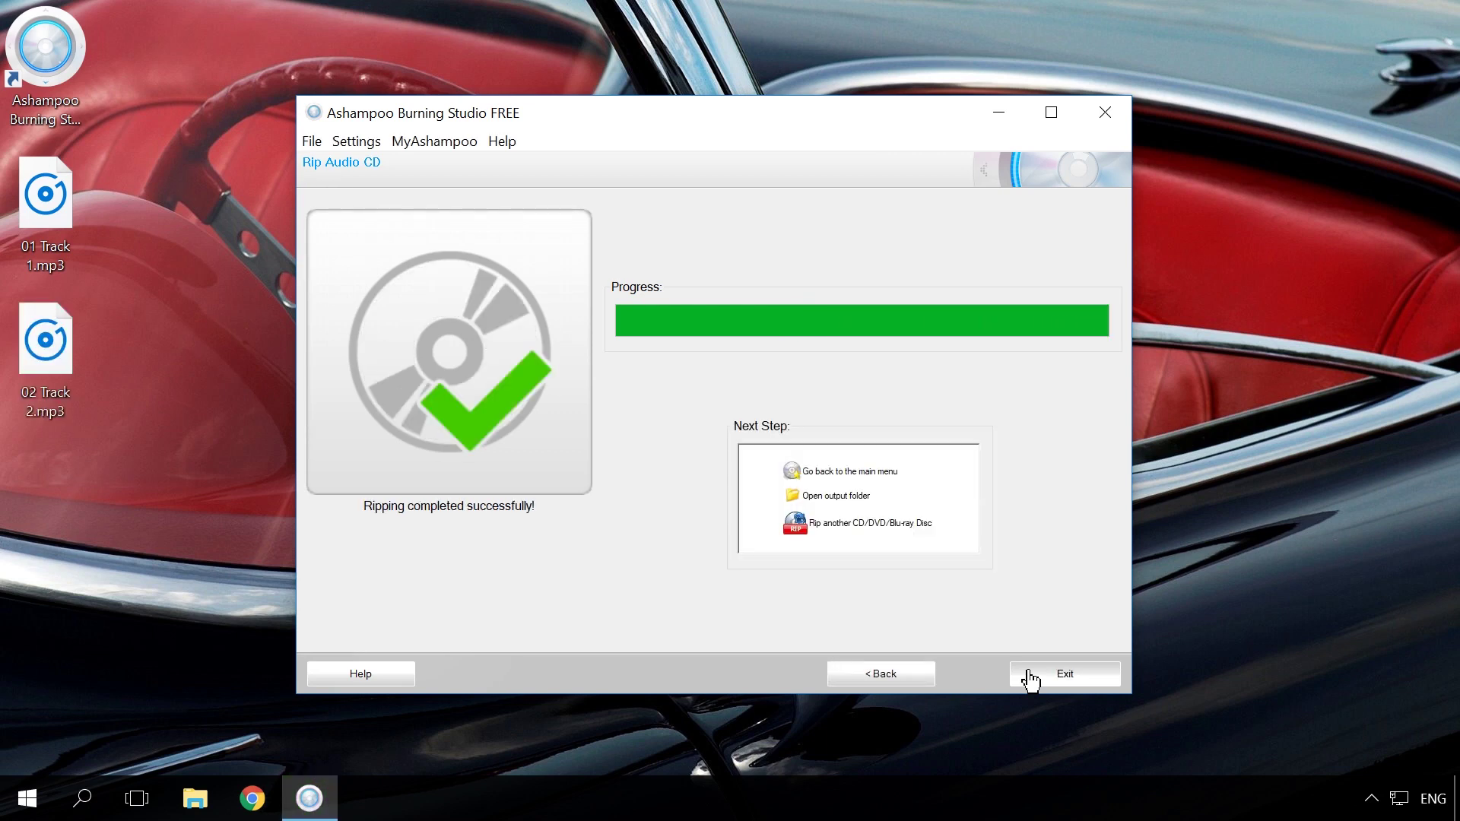
click(1031, 677)
click(45, 205)
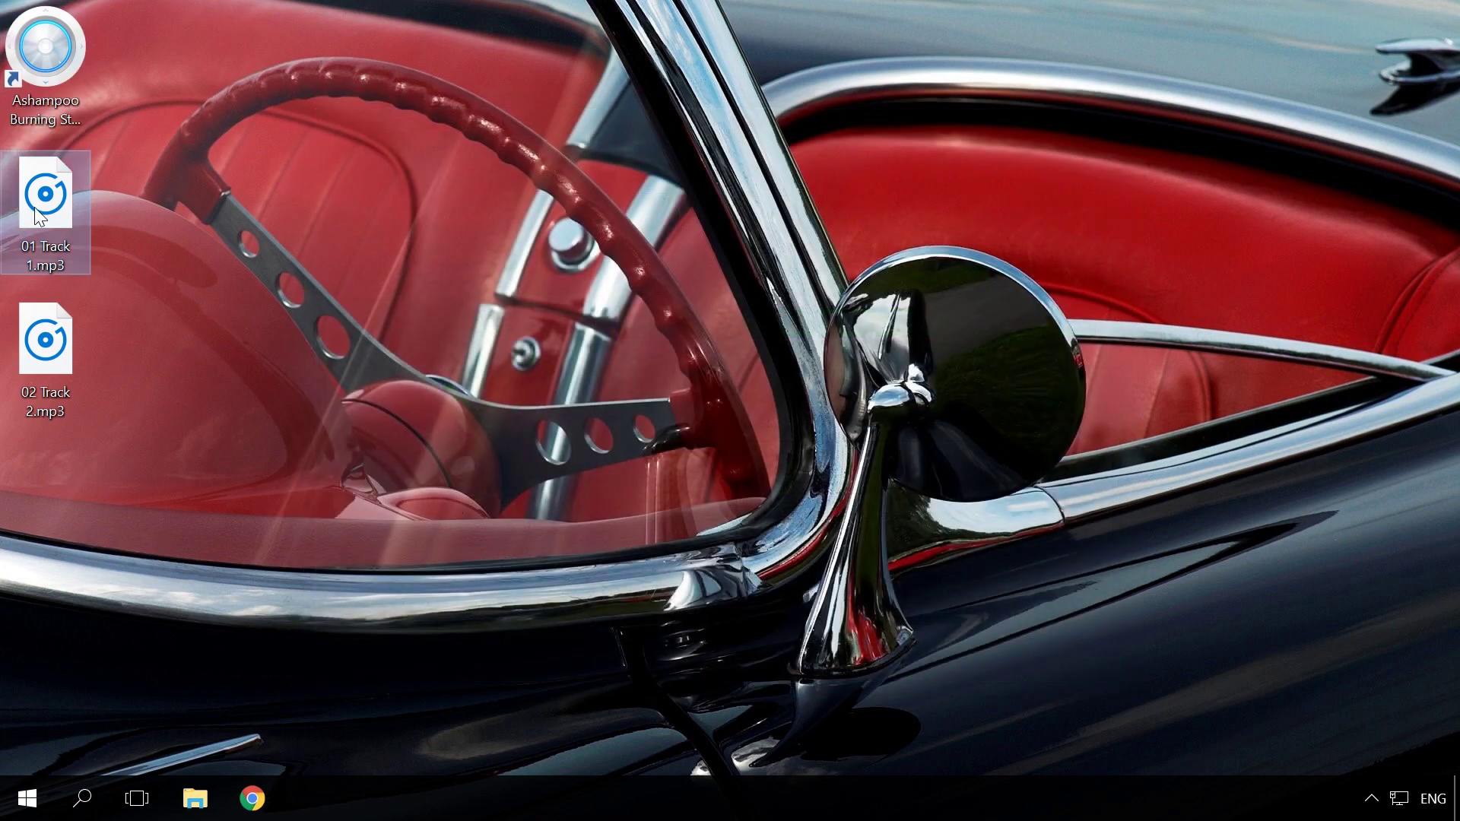
click(68, 354)
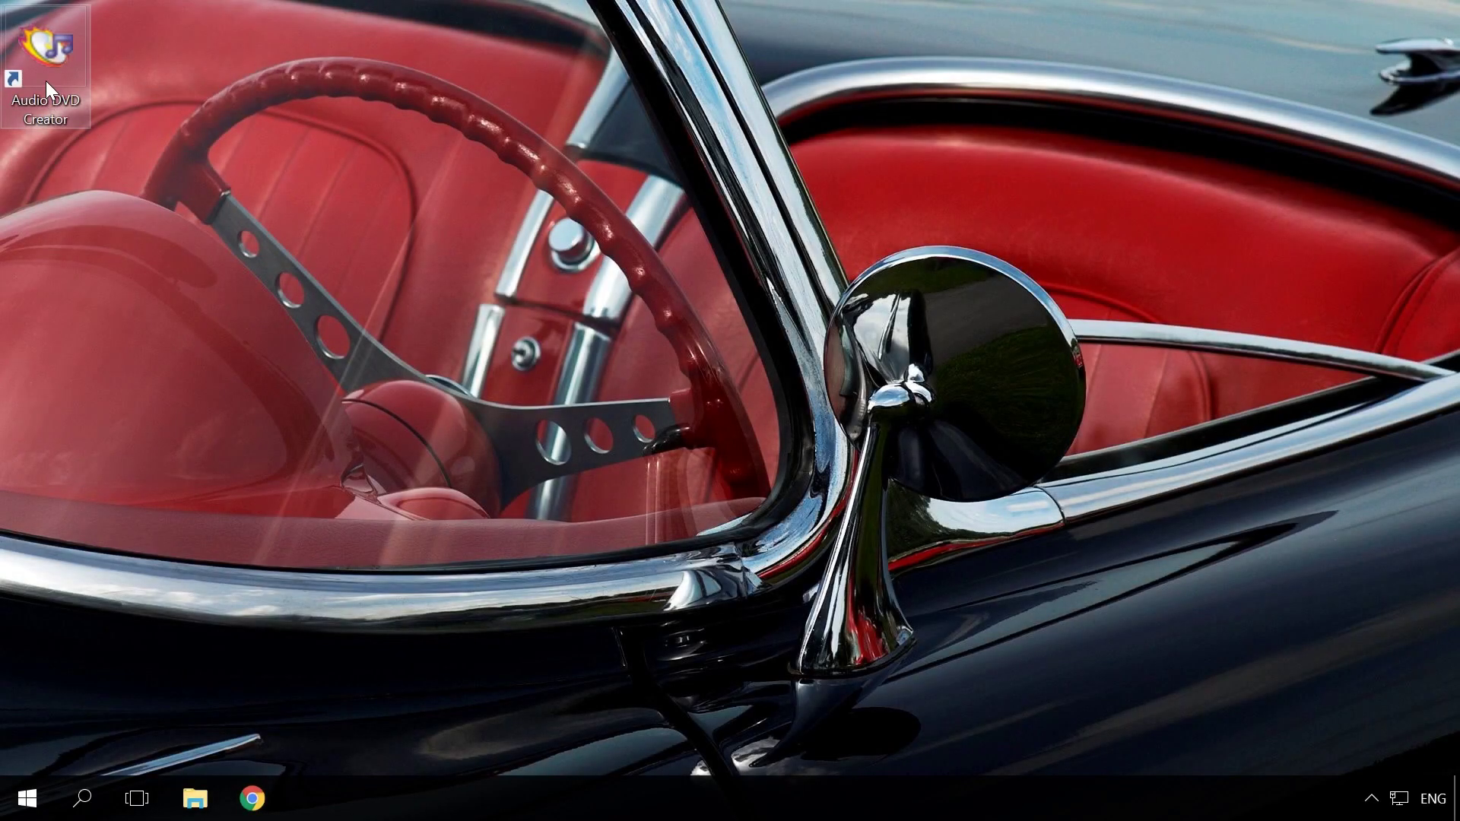
Launch Audio DVD Creator from its desktop shortcut and start a new project.
double_click(46, 81)
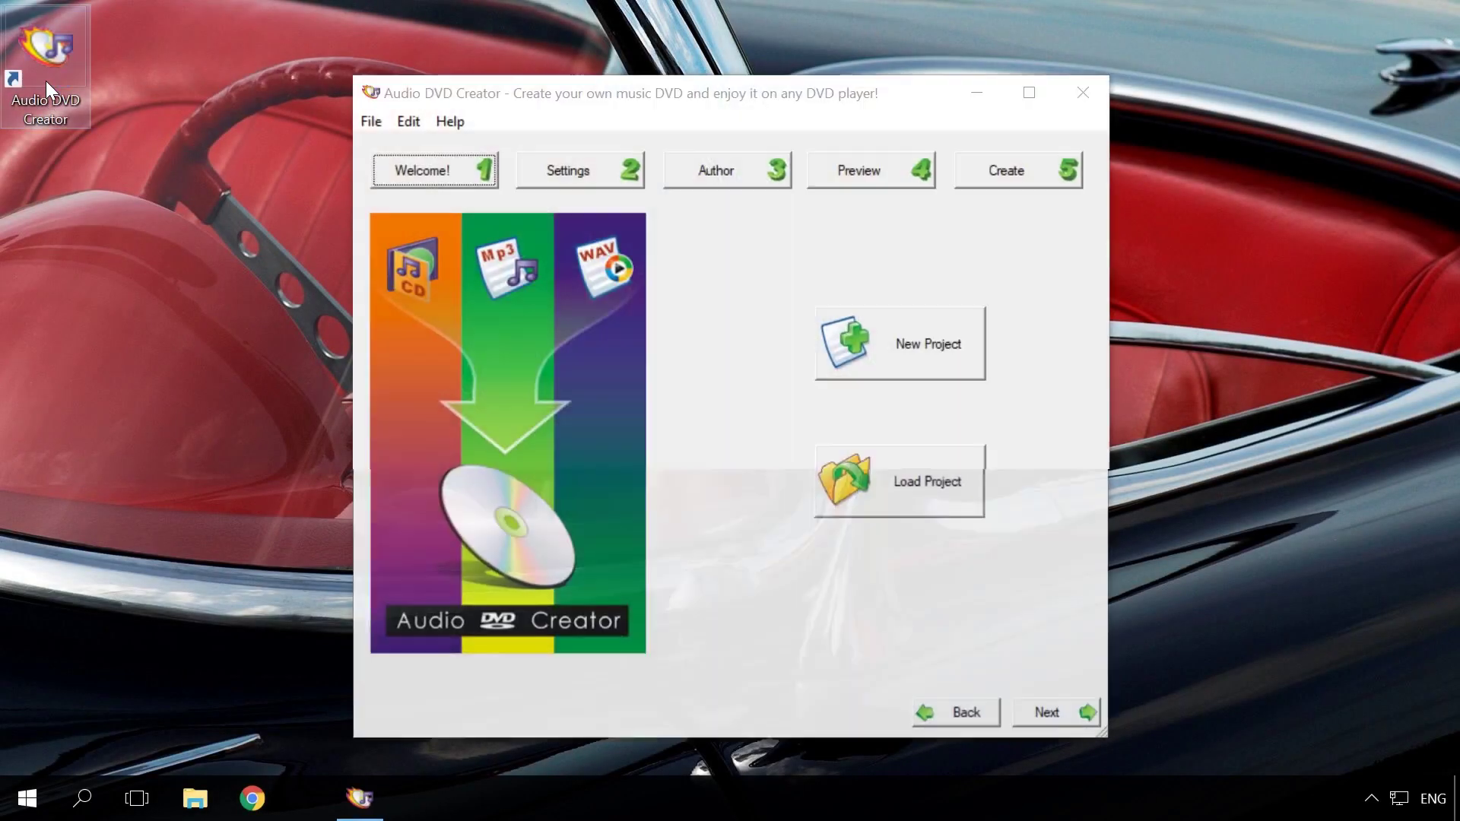
click(606, 107)
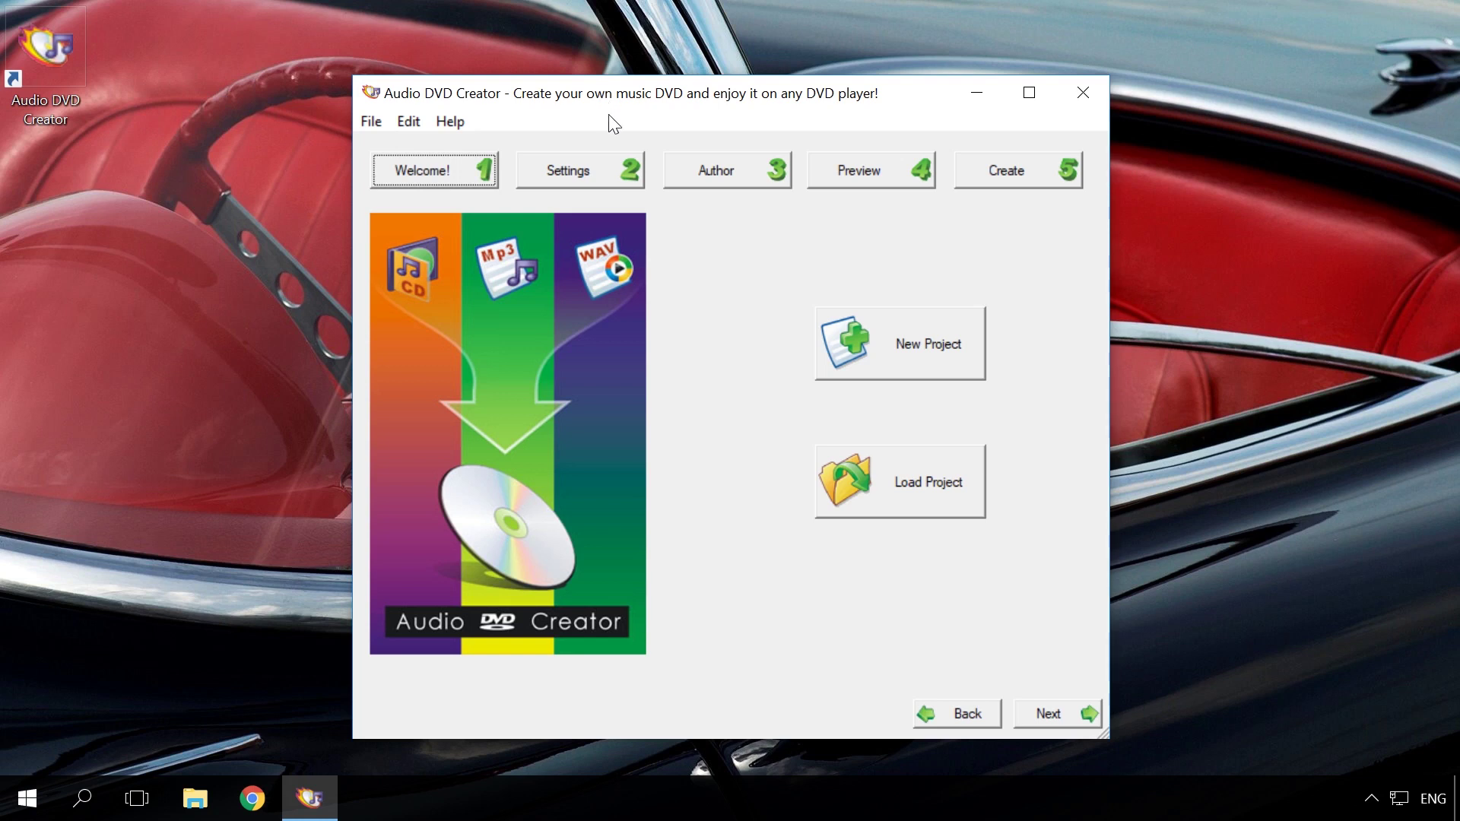
click(898, 345)
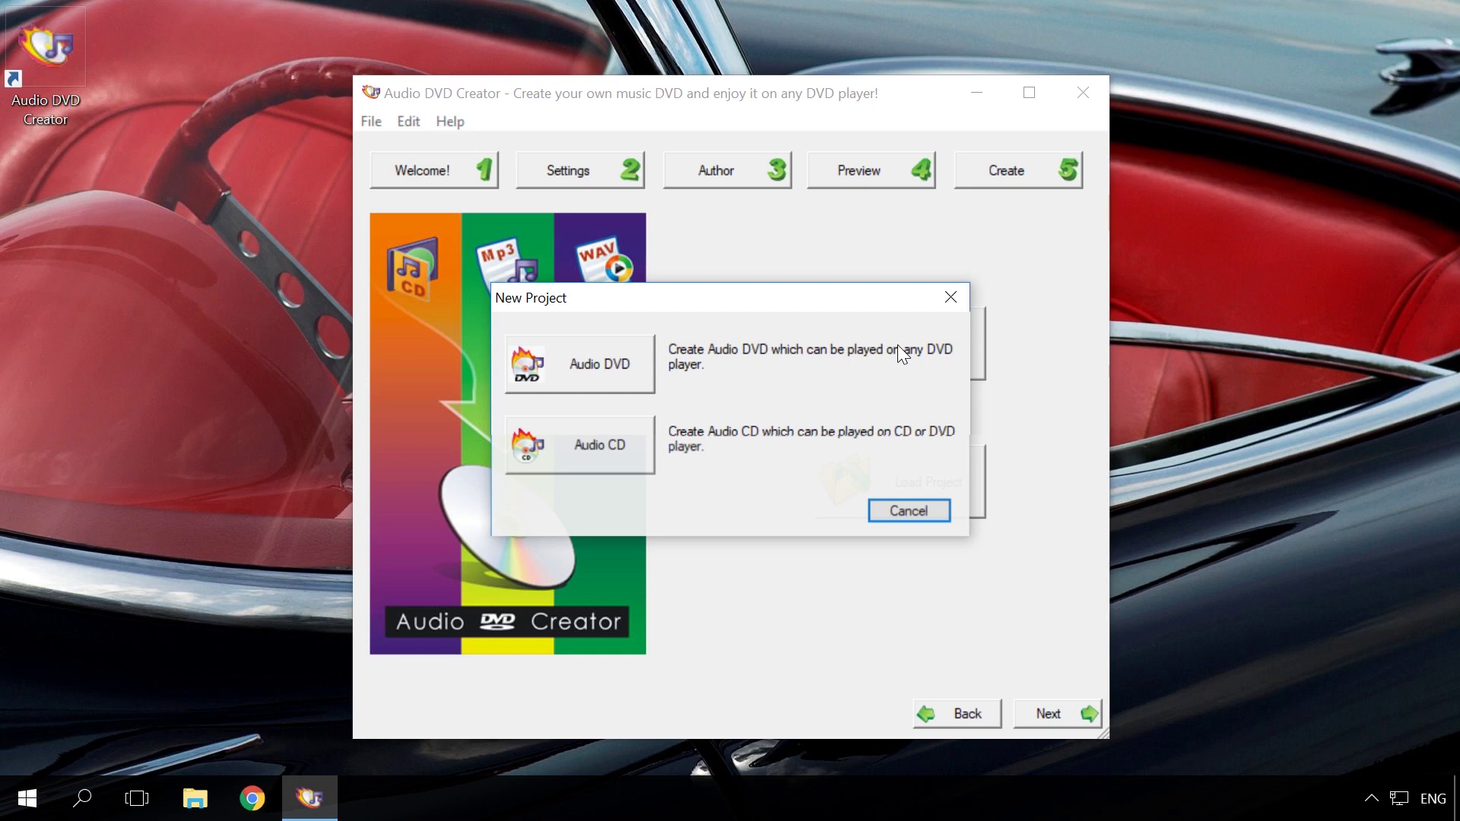
Create an Audio DVD project named Audio DVD with the cello-logo theme and PAL TV mode.
click(620, 376)
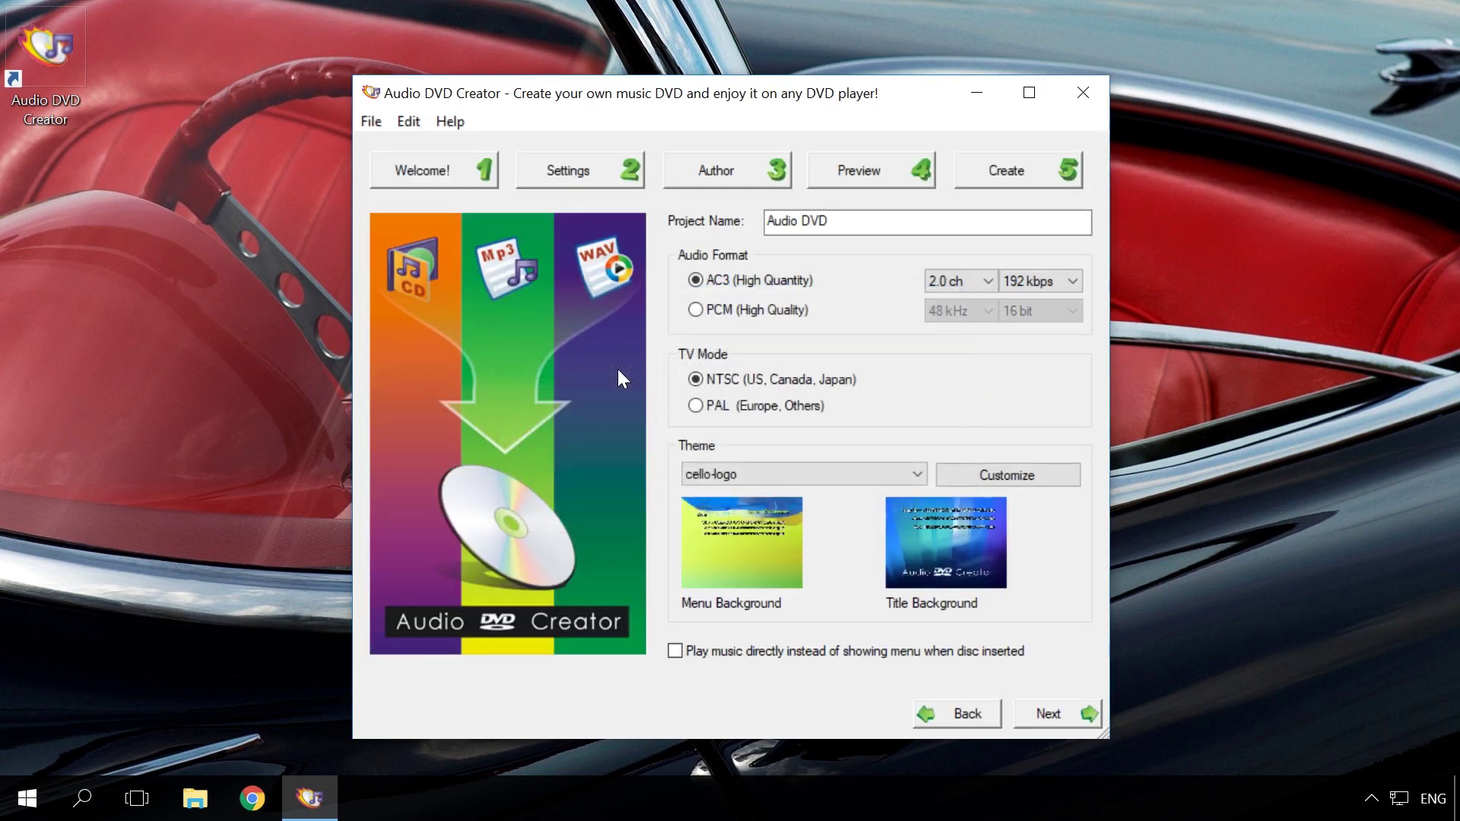
click(905, 219)
click(719, 474)
click(719, 473)
click(696, 406)
Browse the music file dialog to I:\Music\Metallica (mp3)\01 - Studio albums\Kill 'Em All.
click(1043, 715)
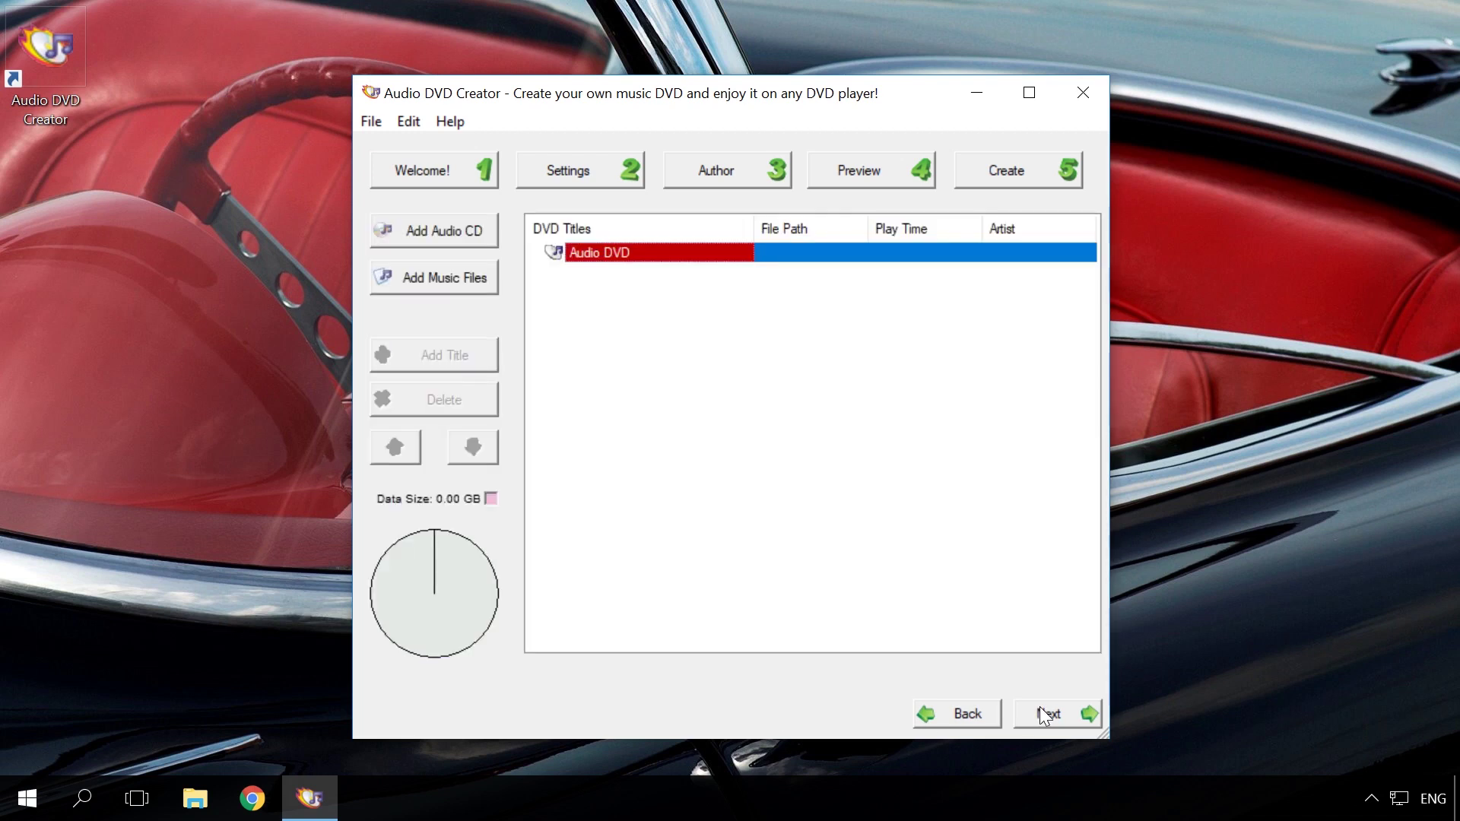
click(461, 280)
click(432, 212)
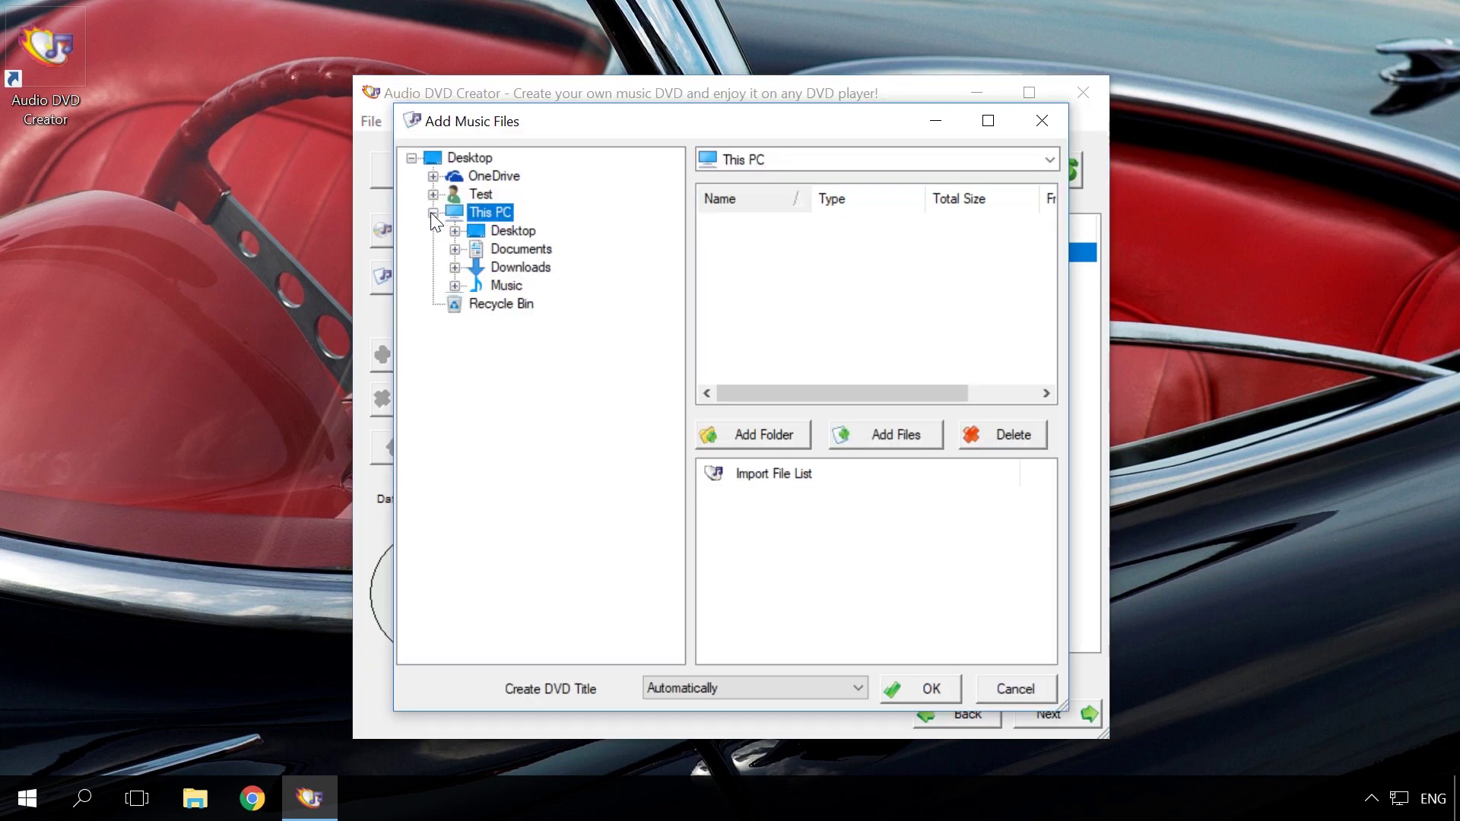
click(453, 395)
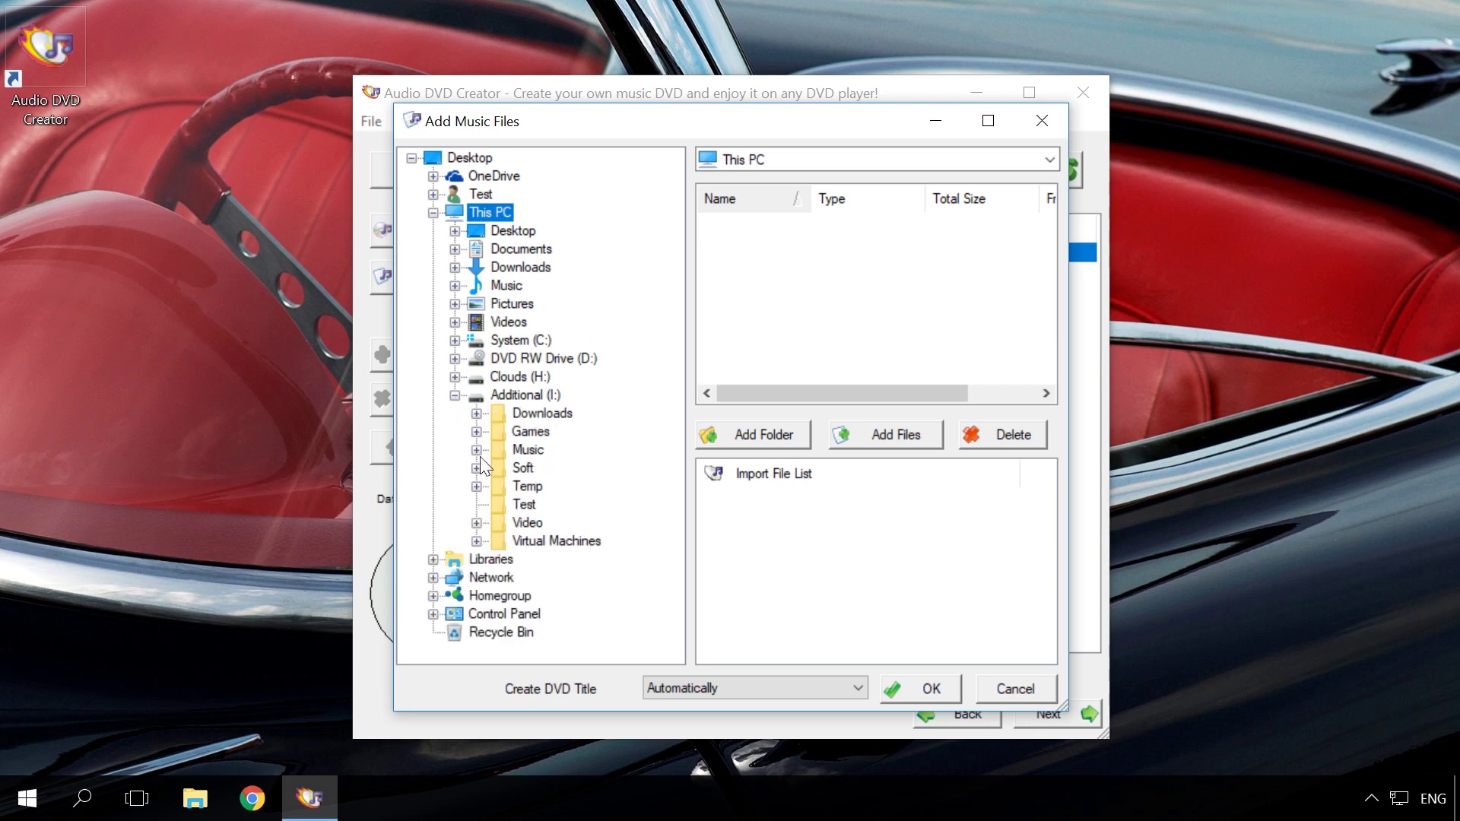
click(477, 449)
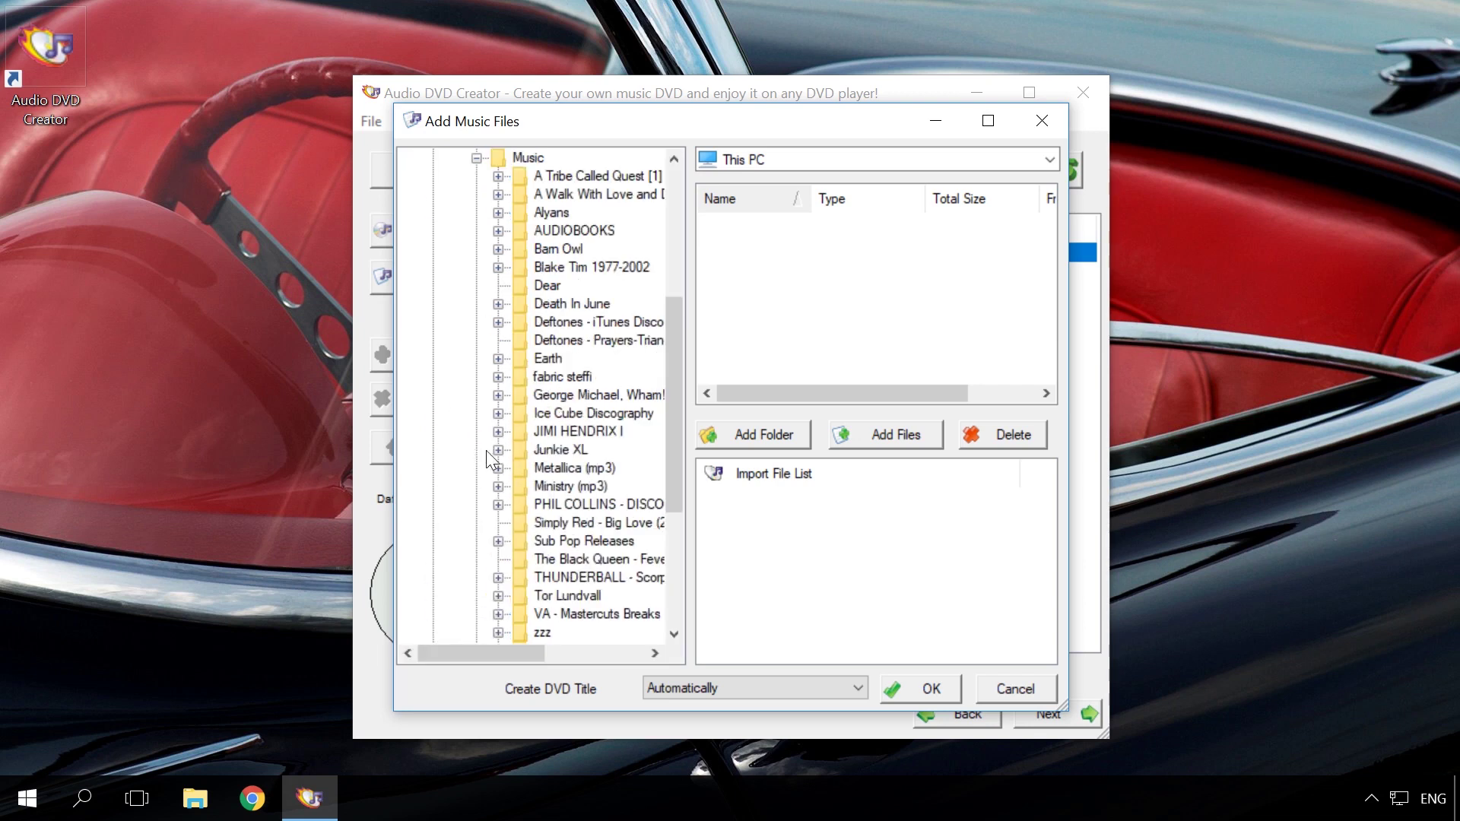
click(498, 468)
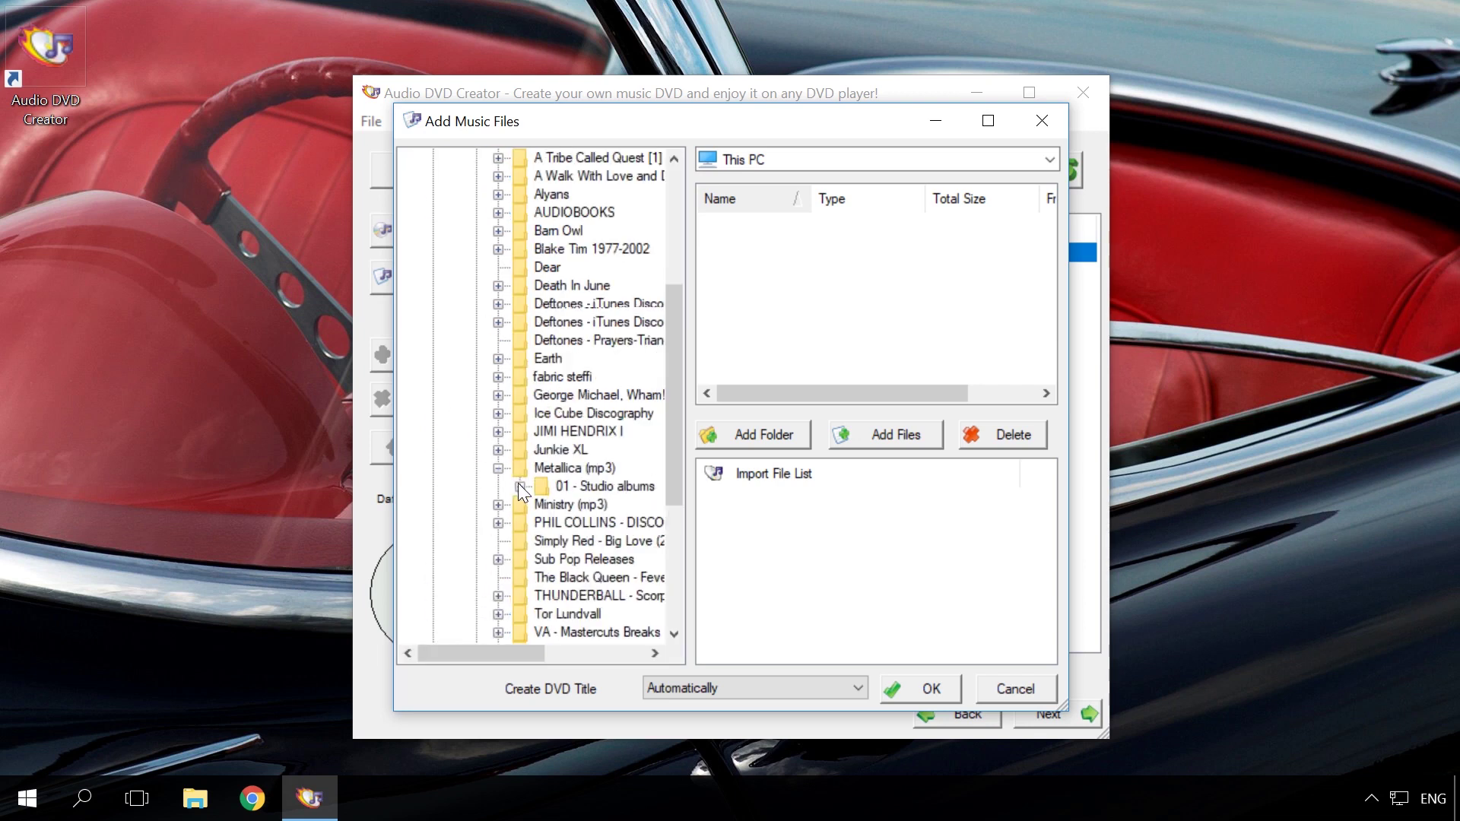
click(520, 486)
double_click(594, 488)
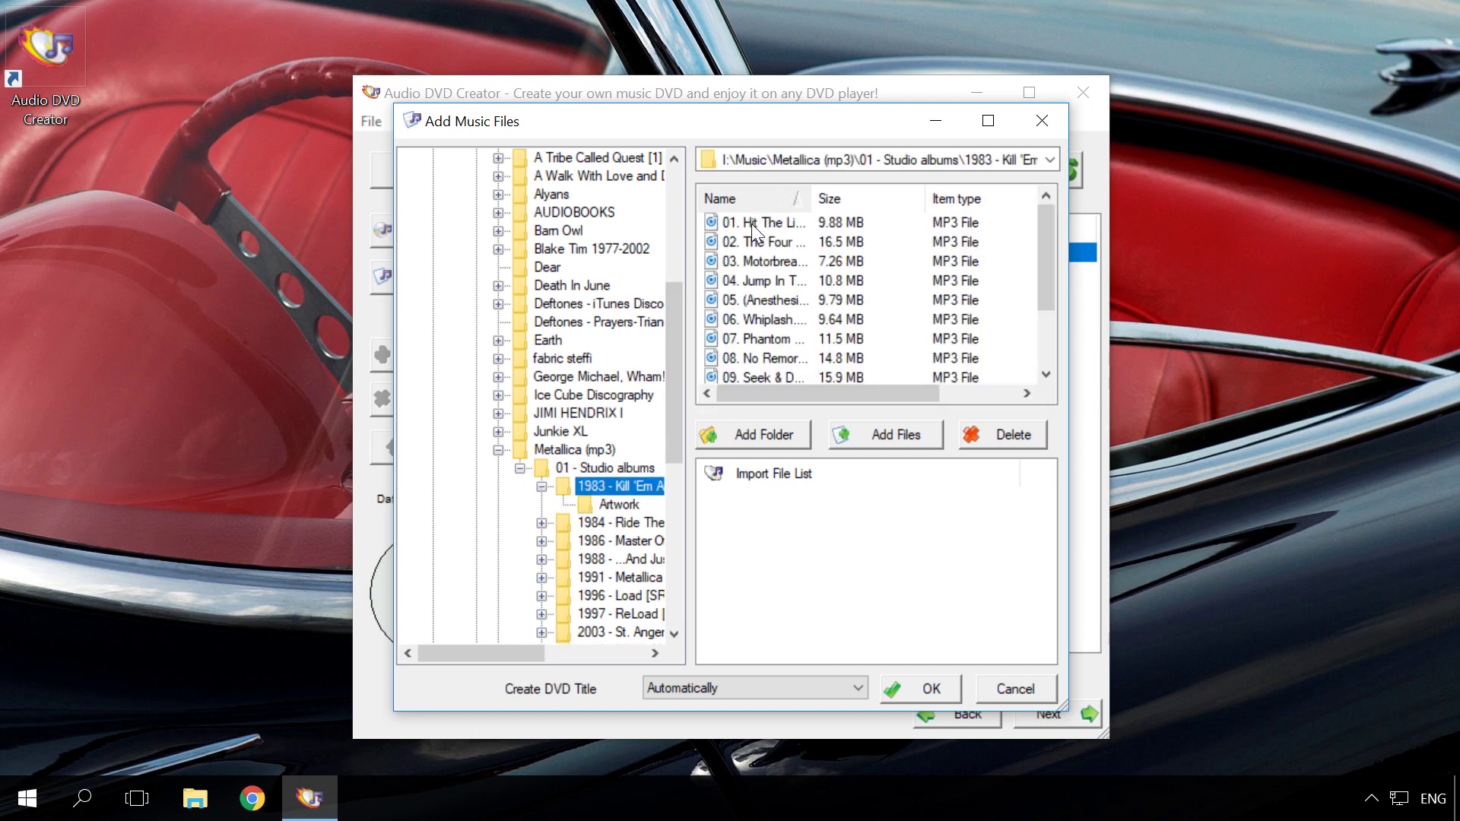
Add tracks 01–06, Hit The Lights through Whiplash, to Title1.
click(753, 222)
shift+click(755, 321)
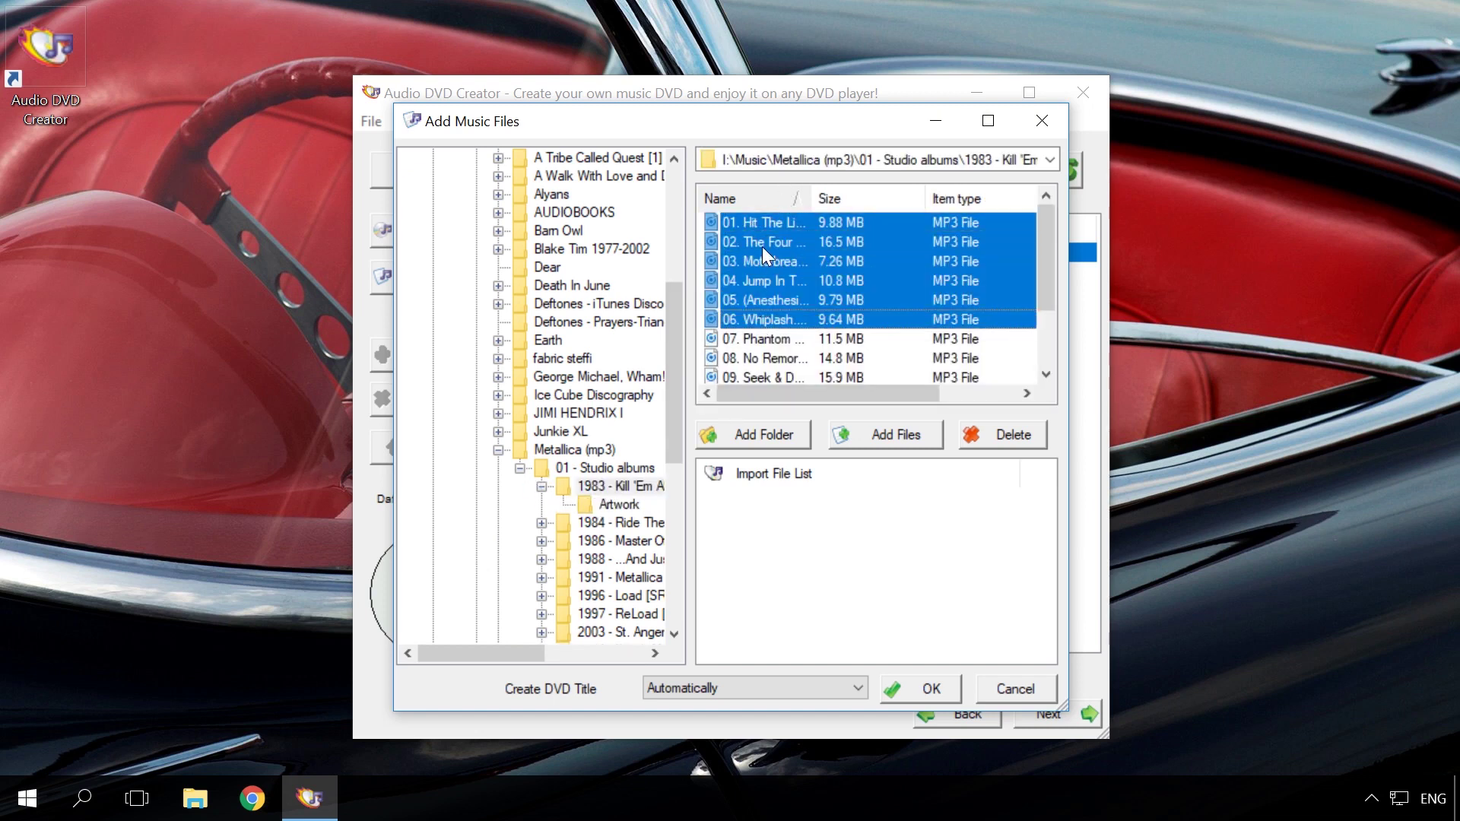
click(866, 435)
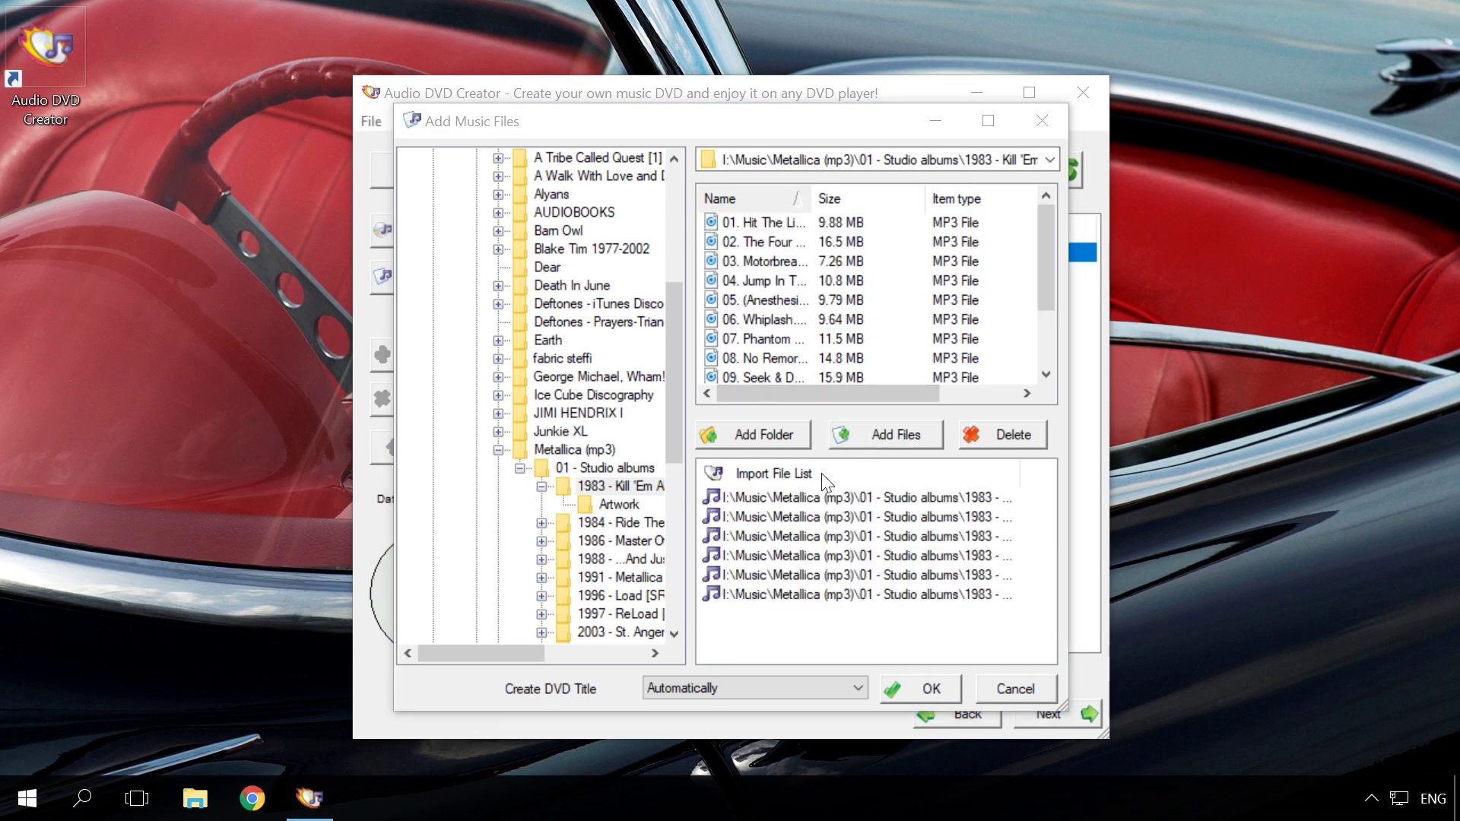
click(928, 687)
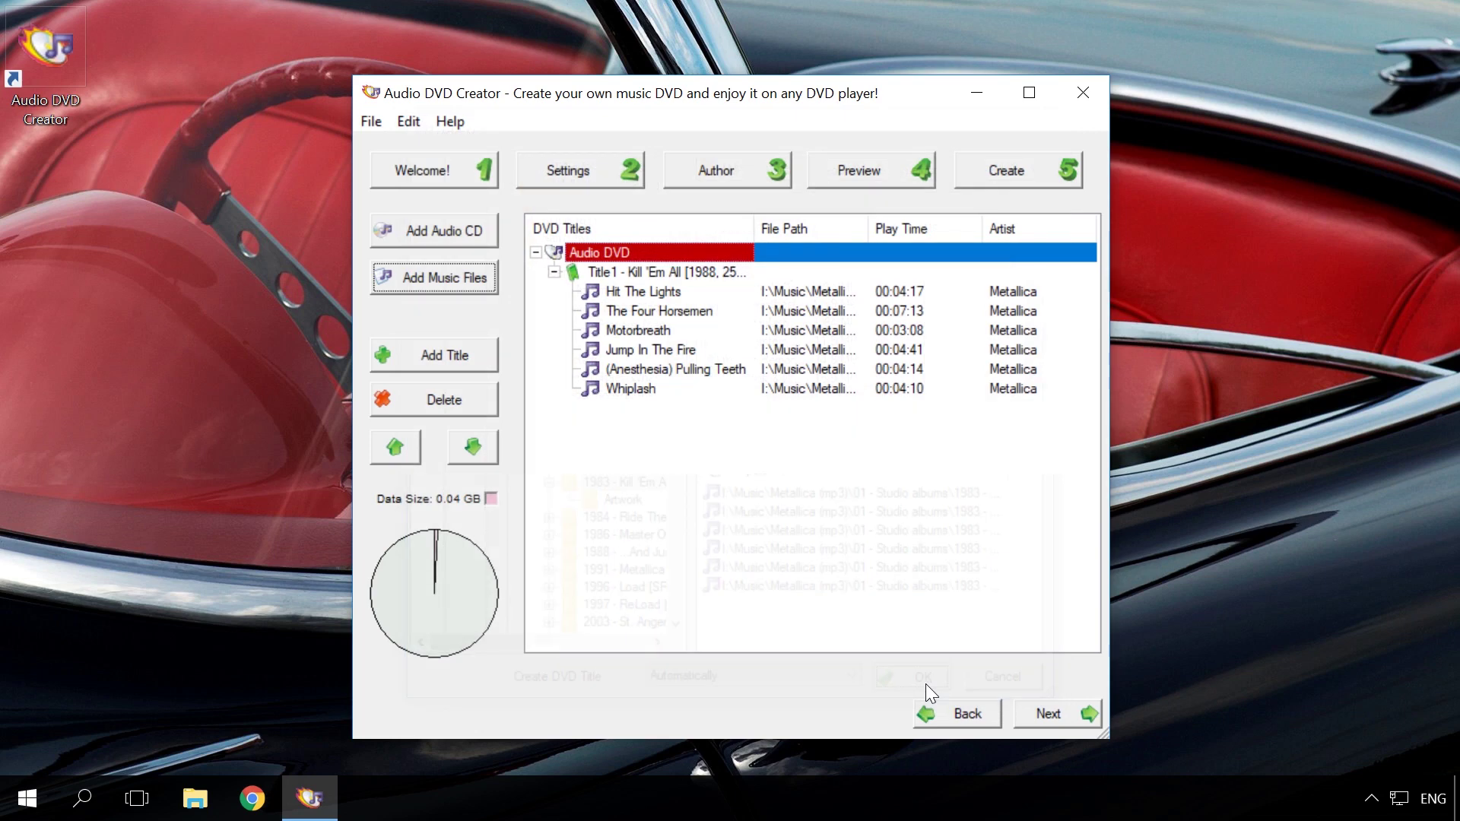
Advance through Preview and Create, then burn the Audio DVD directly to disc.
click(1048, 716)
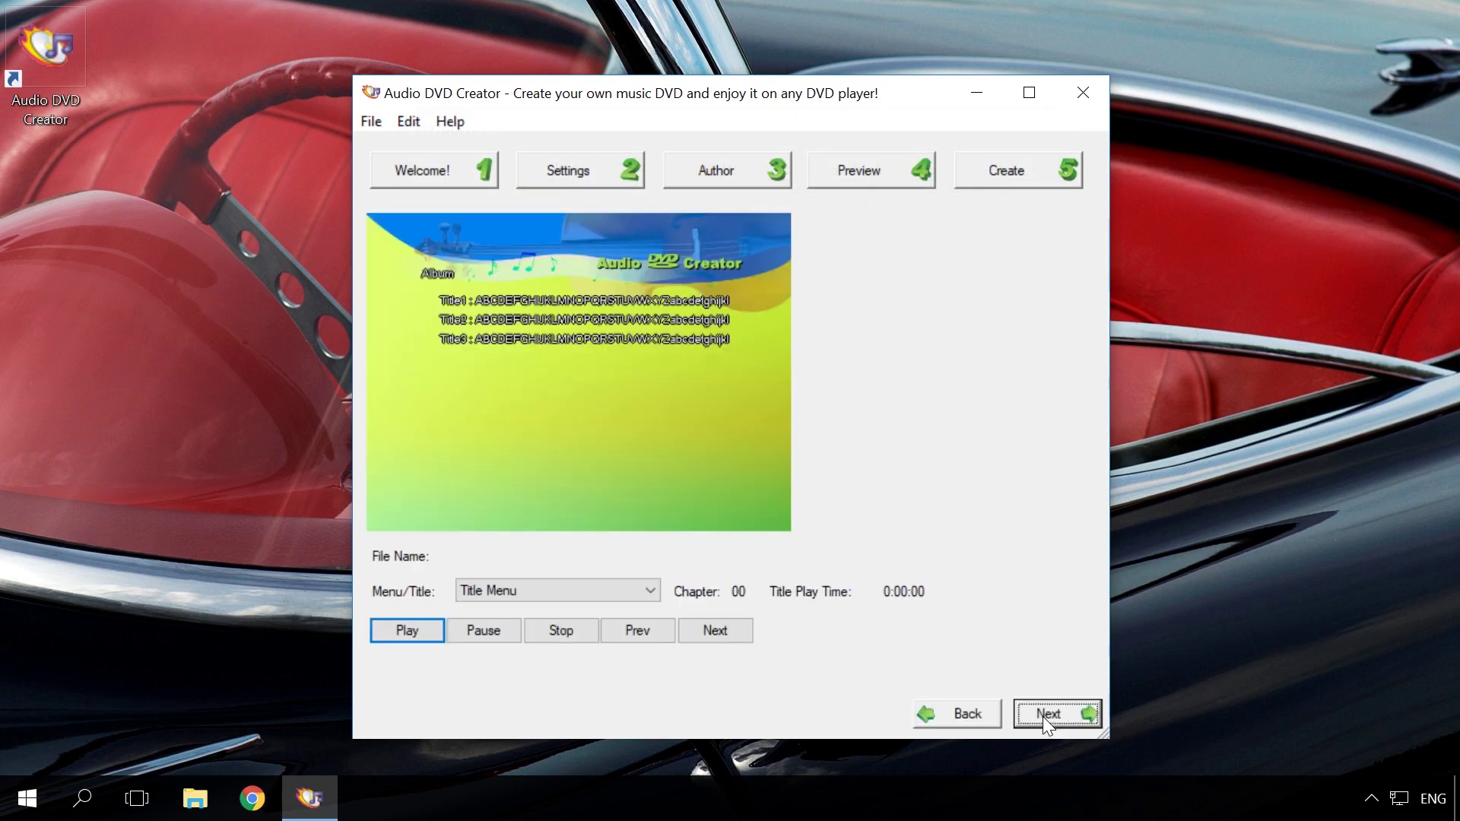
click(1055, 715)
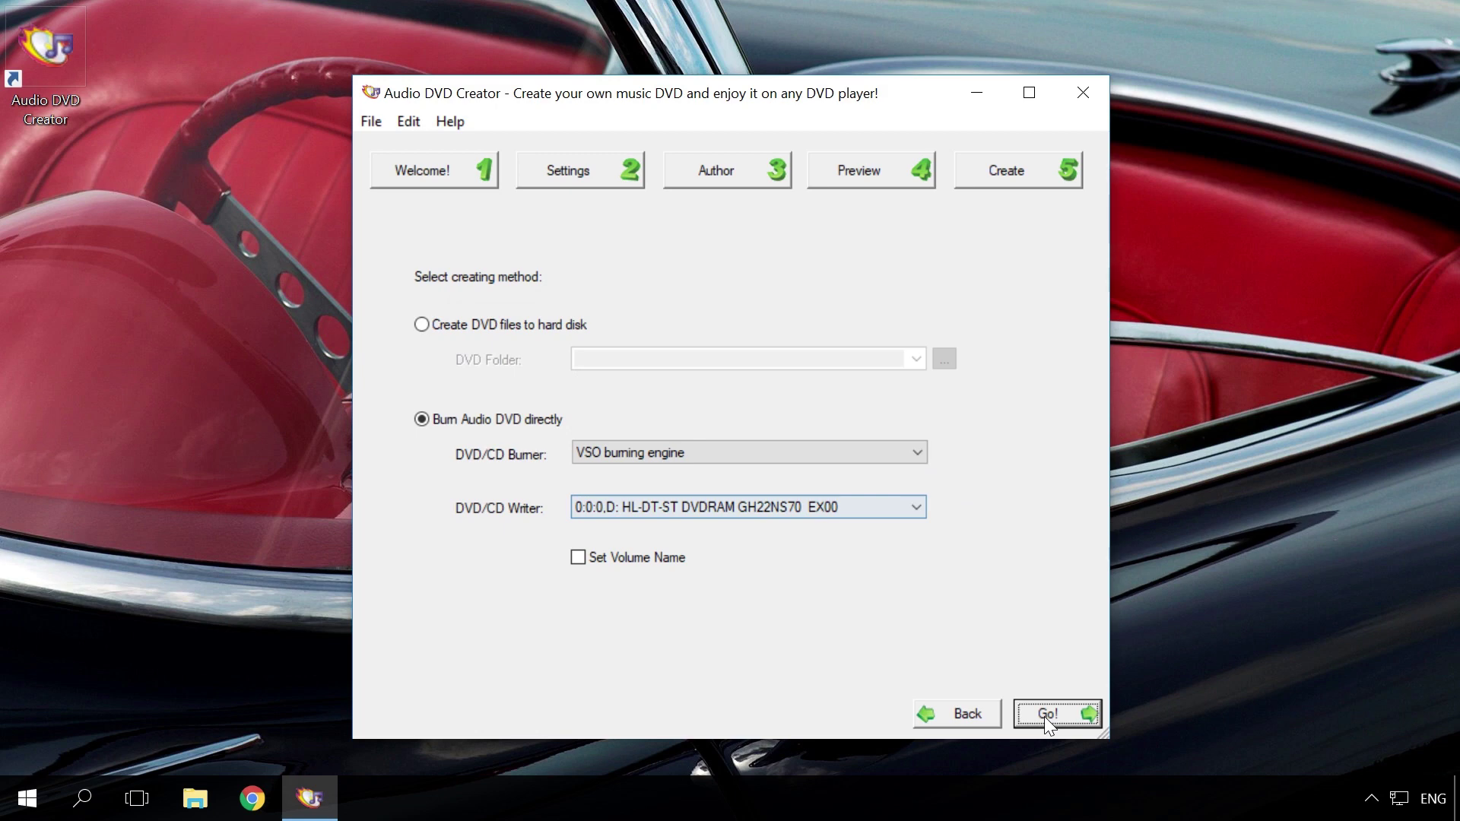
click(1046, 716)
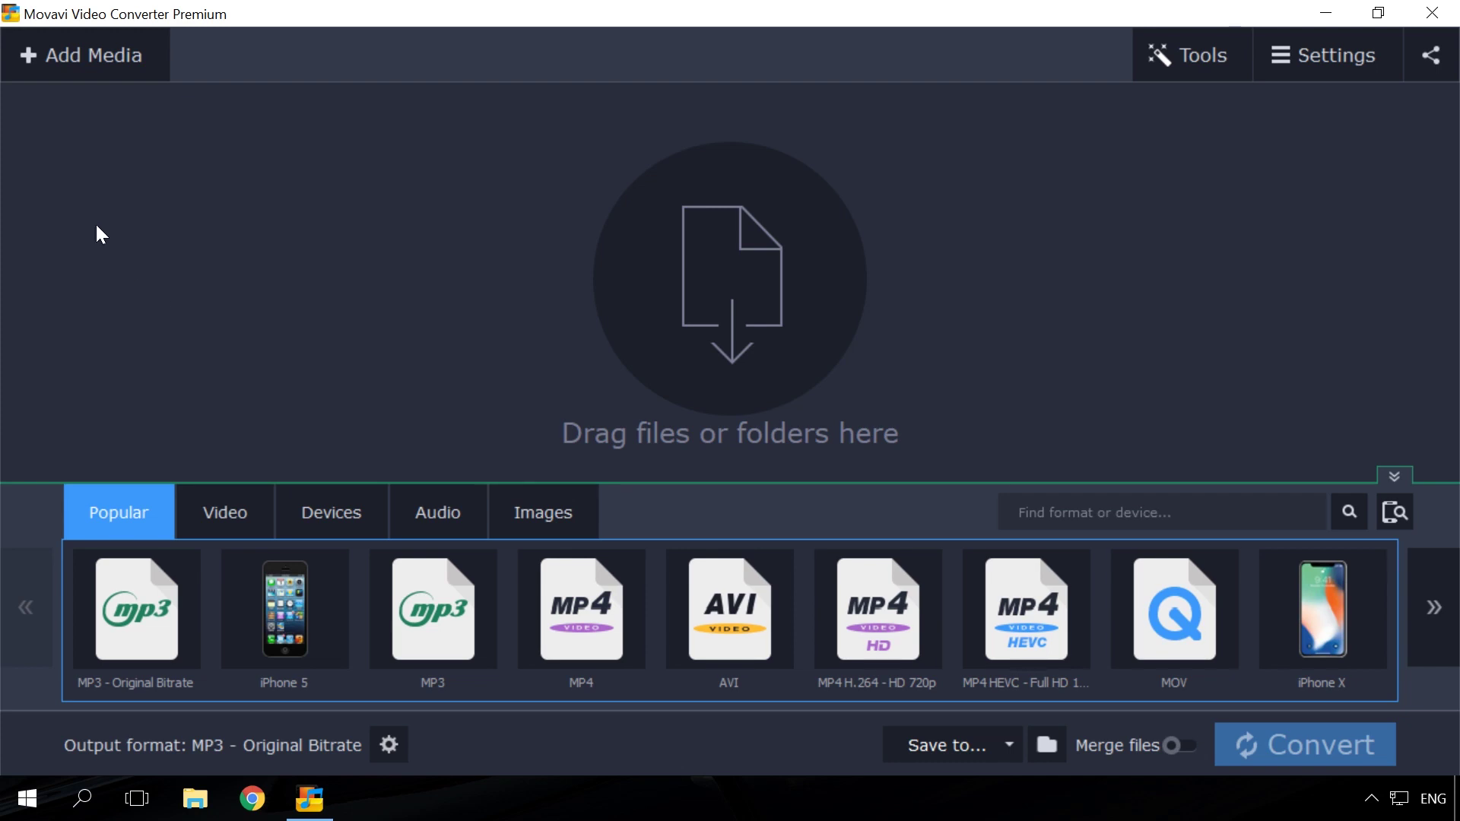
Load the Audio DVD from drive H: into Movavi Video Converter.
click(66, 53)
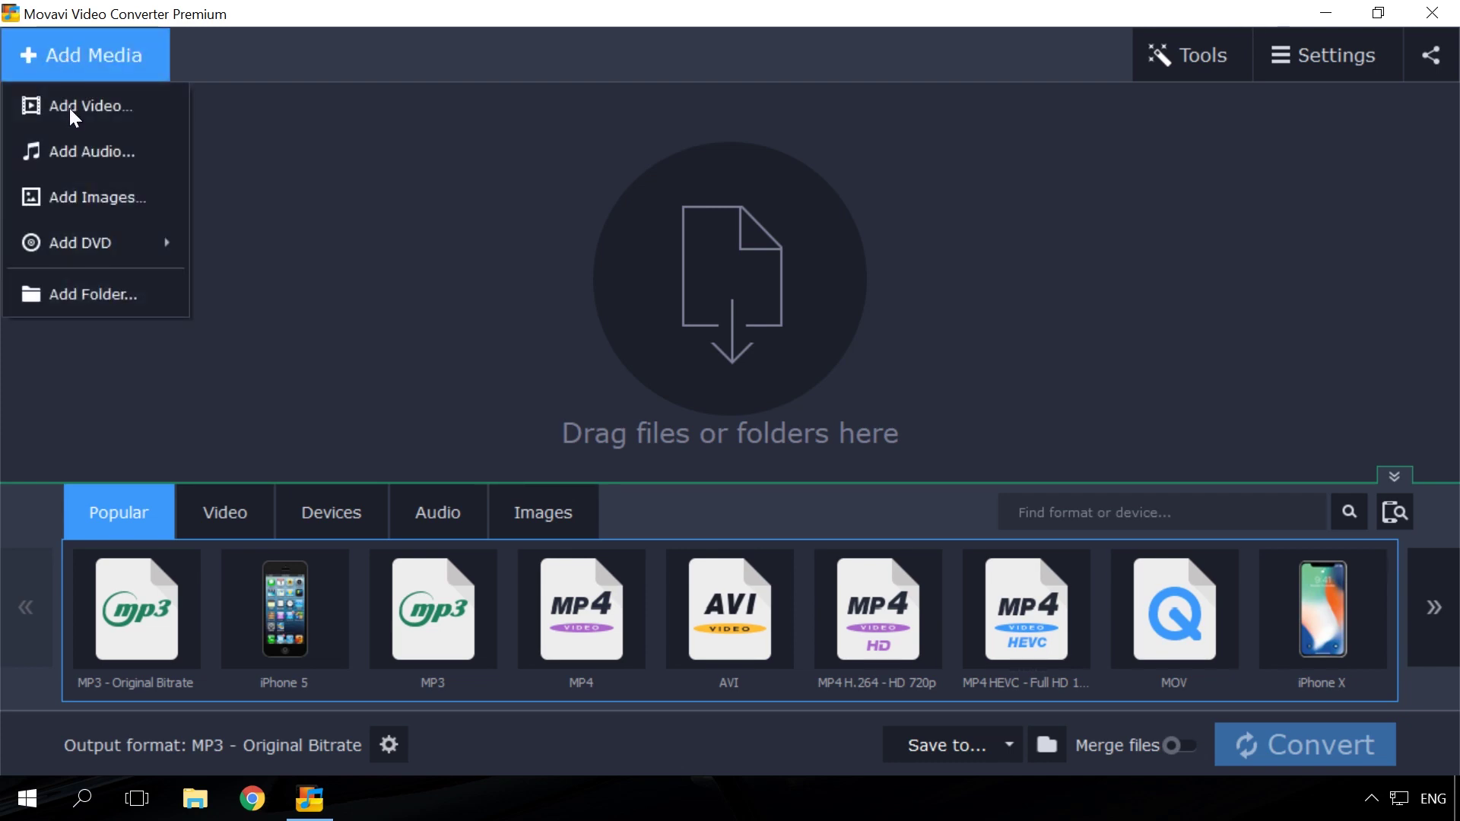
mouse_move(84, 238)
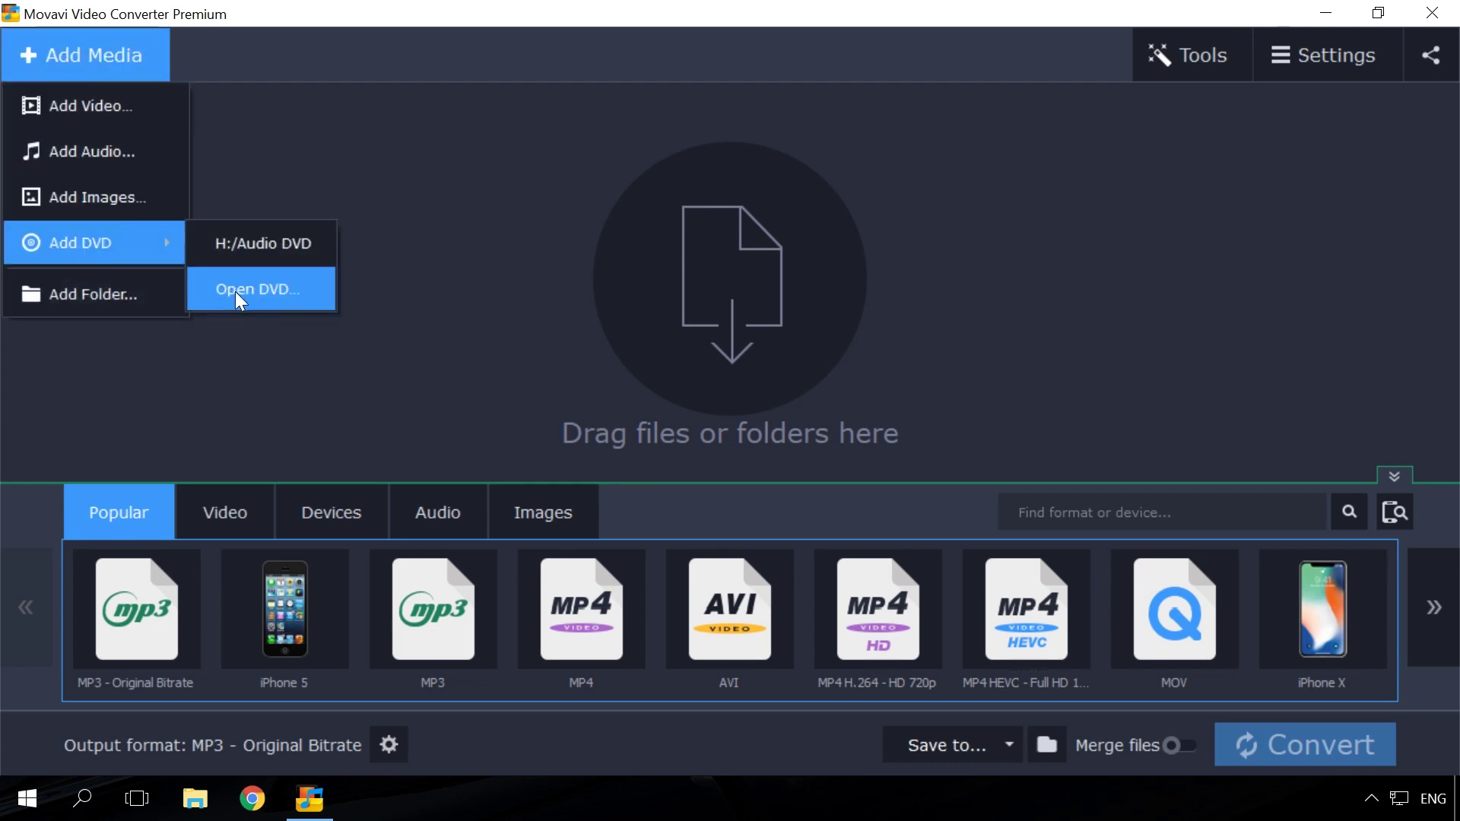
click(297, 243)
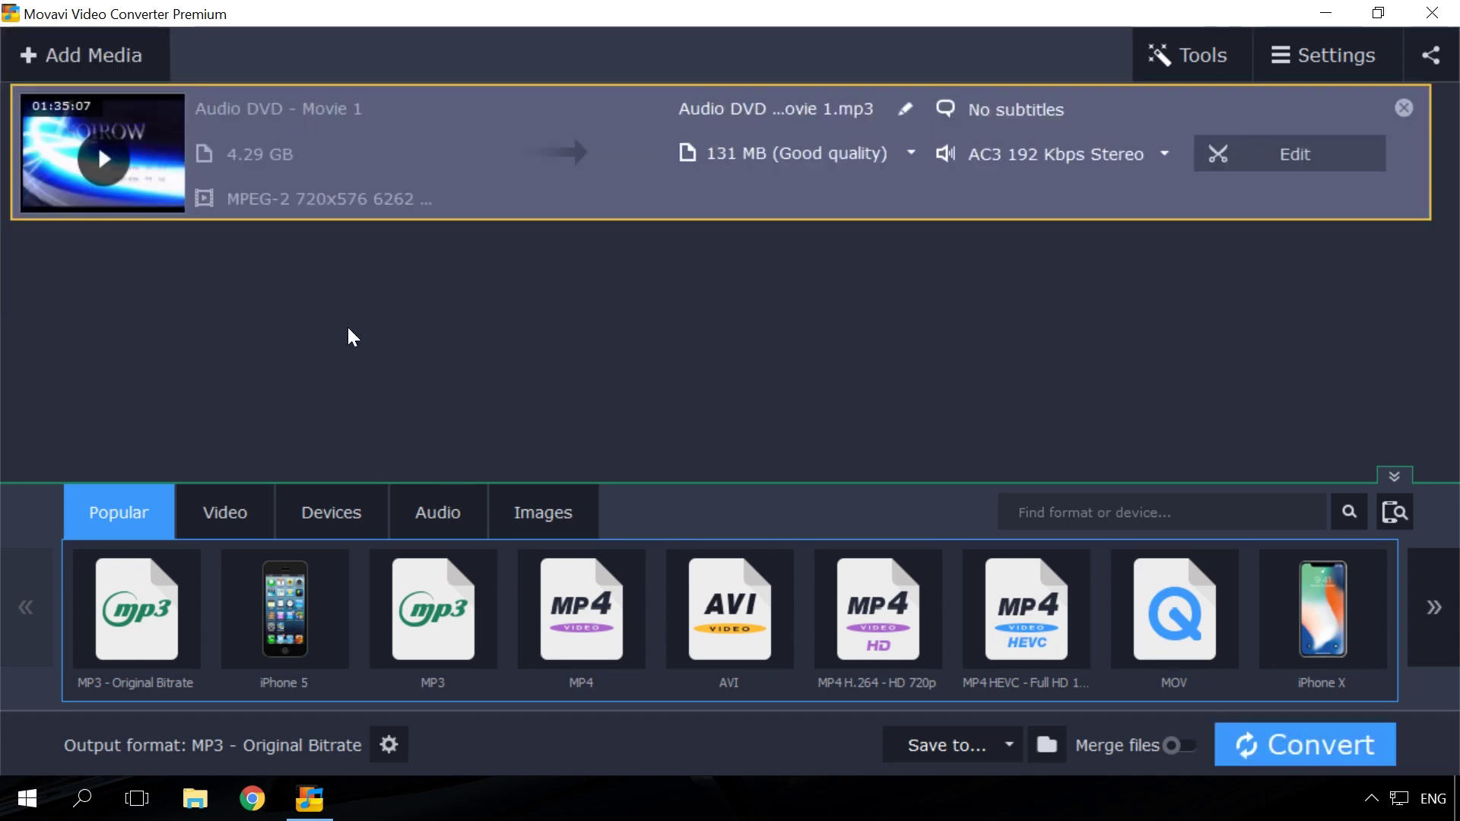
Set the output format to MP3 - Original Bitrate.
click(452, 511)
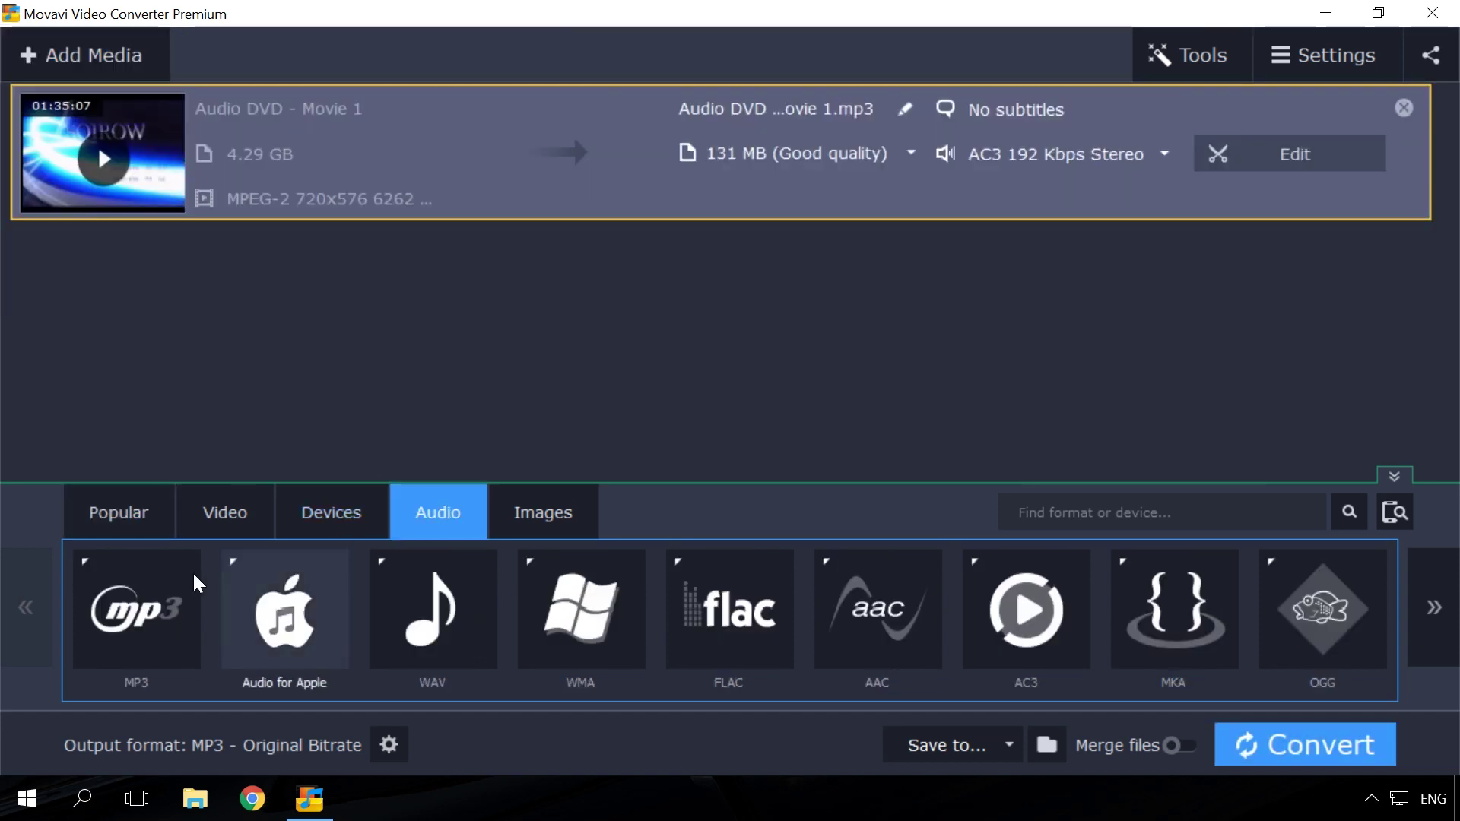
click(139, 599)
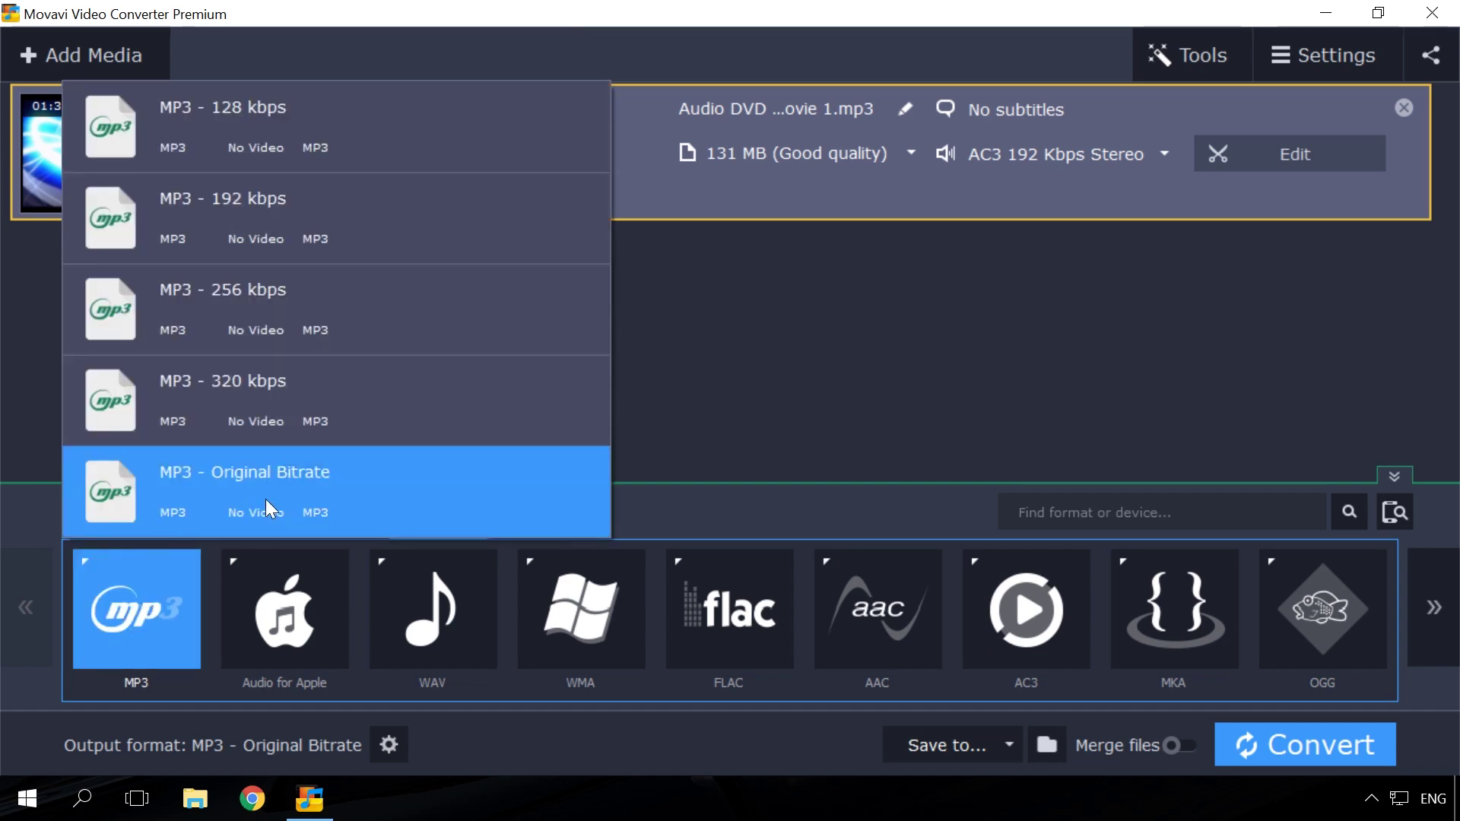
click(266, 499)
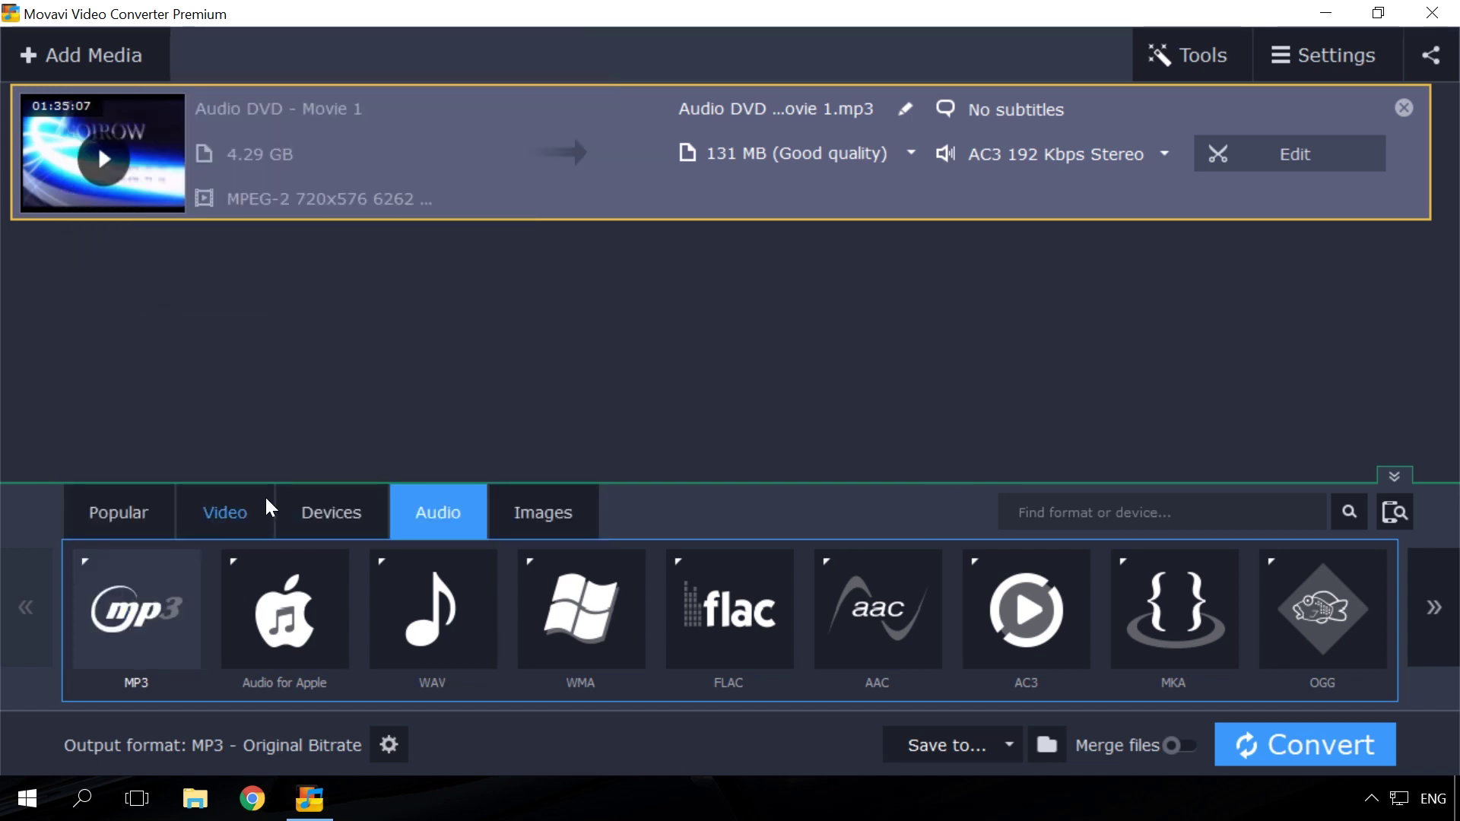
Convert Audio DVD - Movie 1 to MP3 on the Desktop and check the 130 MB file.
click(1047, 746)
click(120, 196)
click(500, 538)
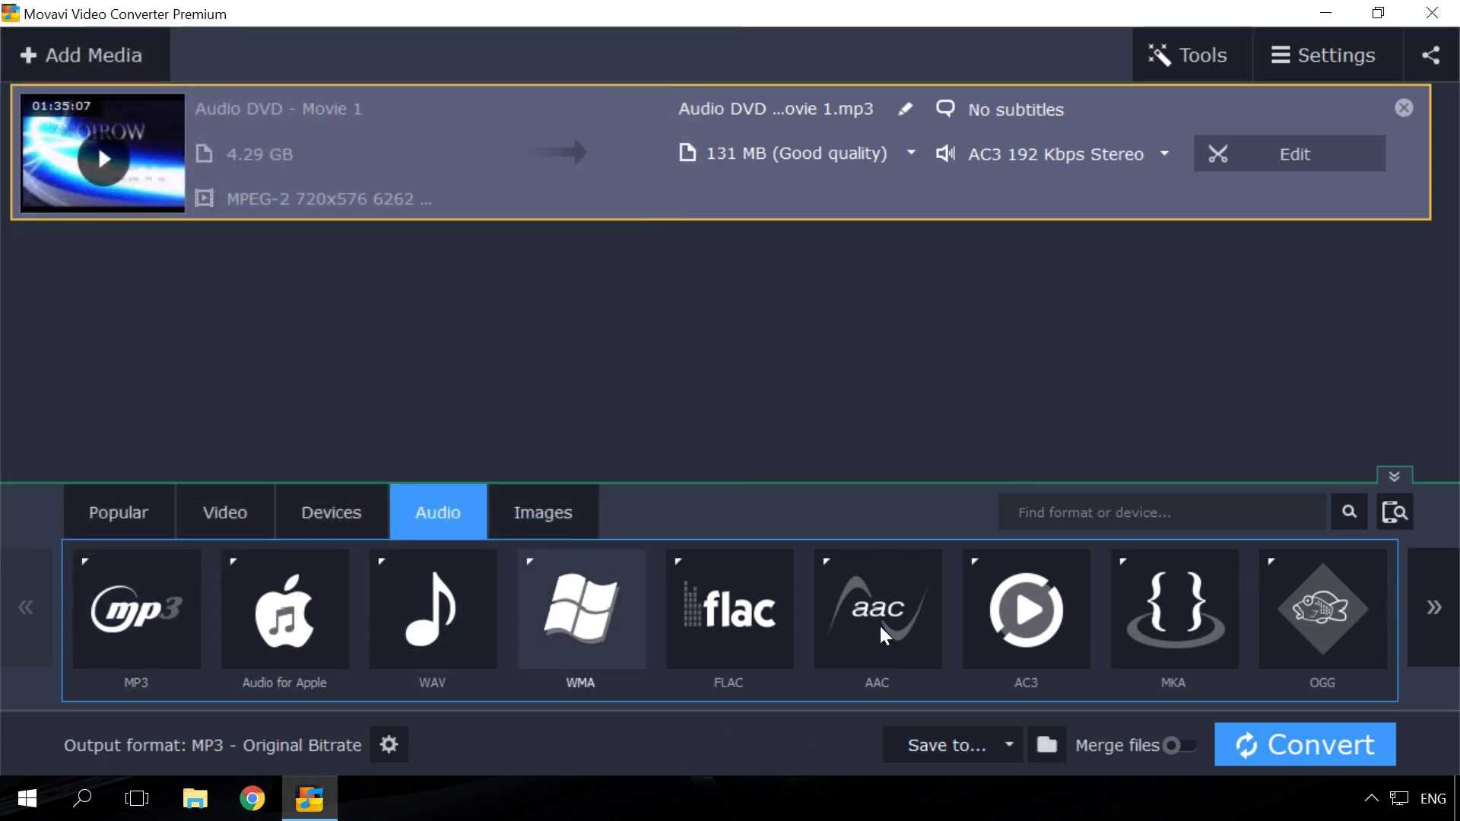
click(1274, 745)
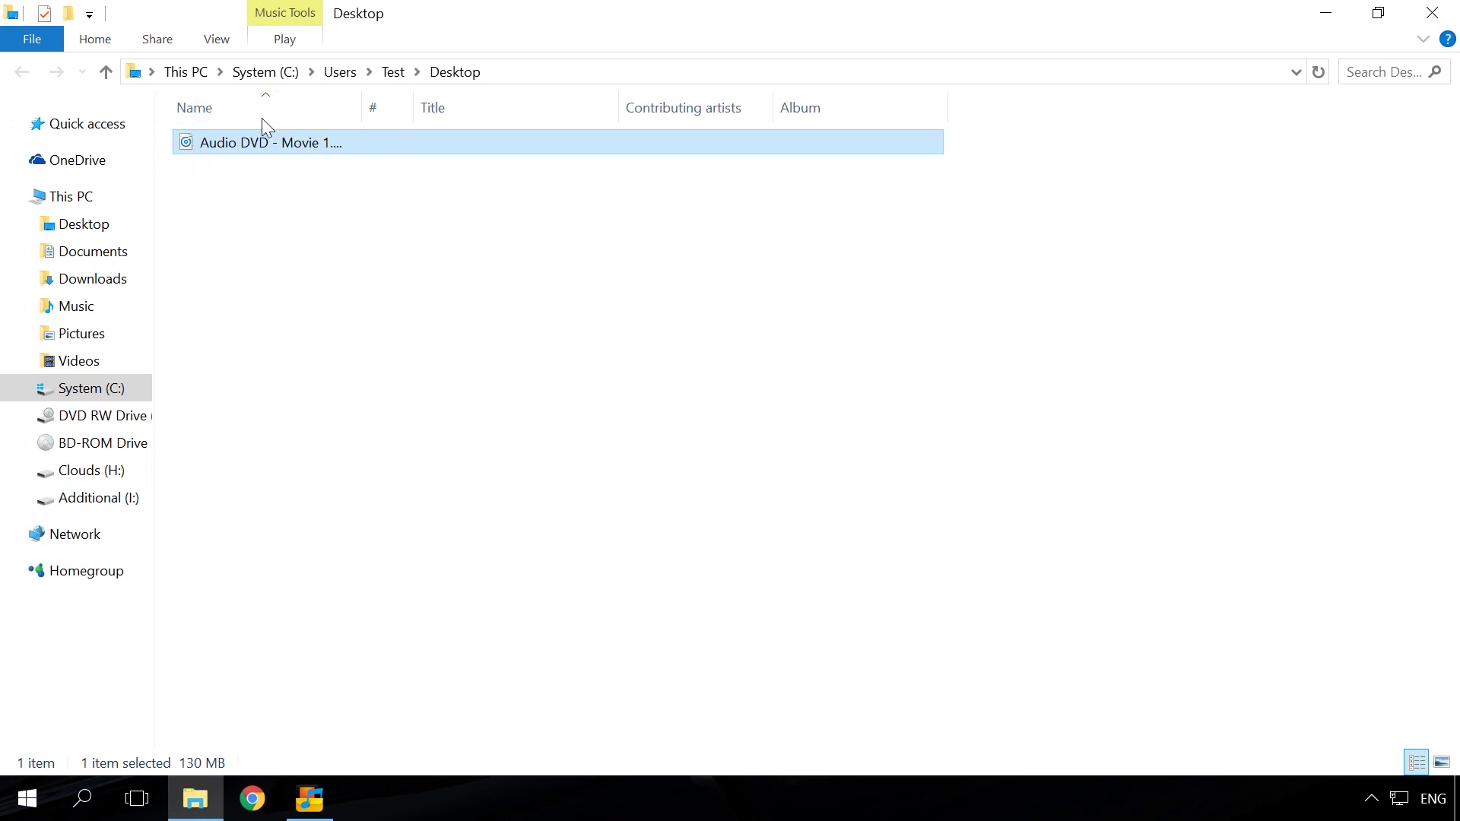
drag(365, 104, 619, 107)
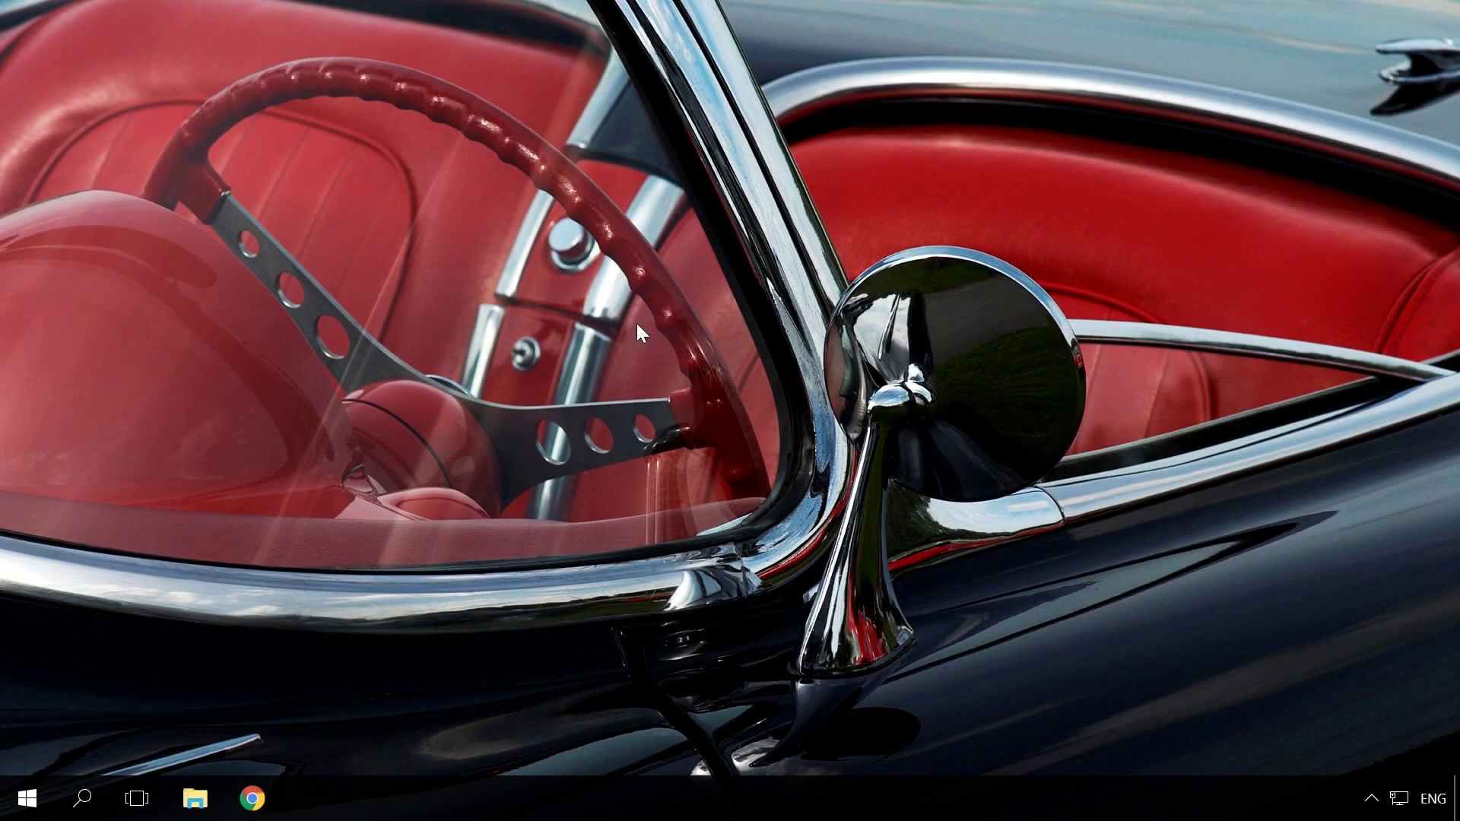